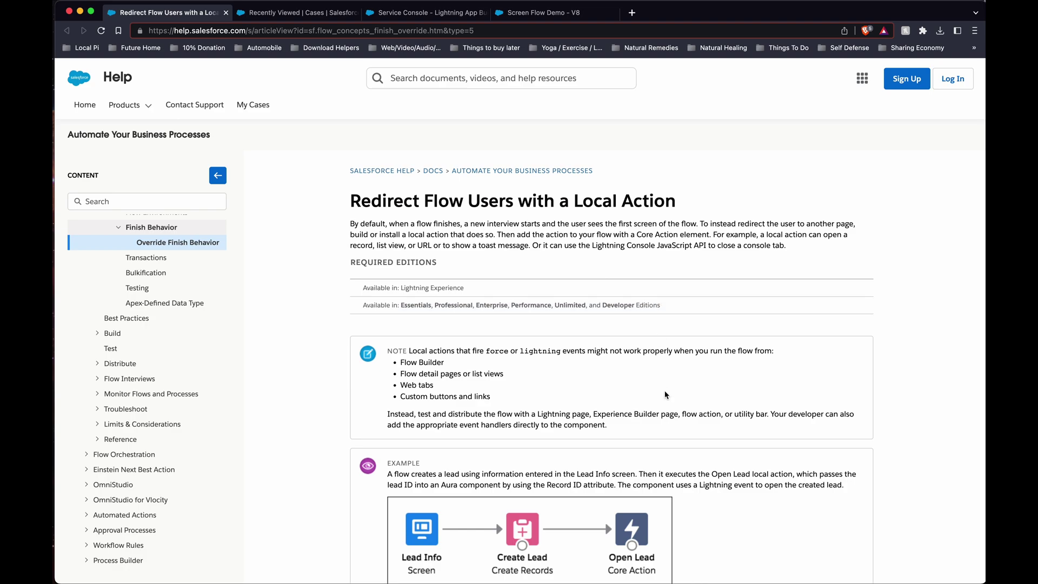
# Step: Scroll the local action help article down to the navigateToRecord component code sections
pyautogui.scroll(-5, 664, 352)
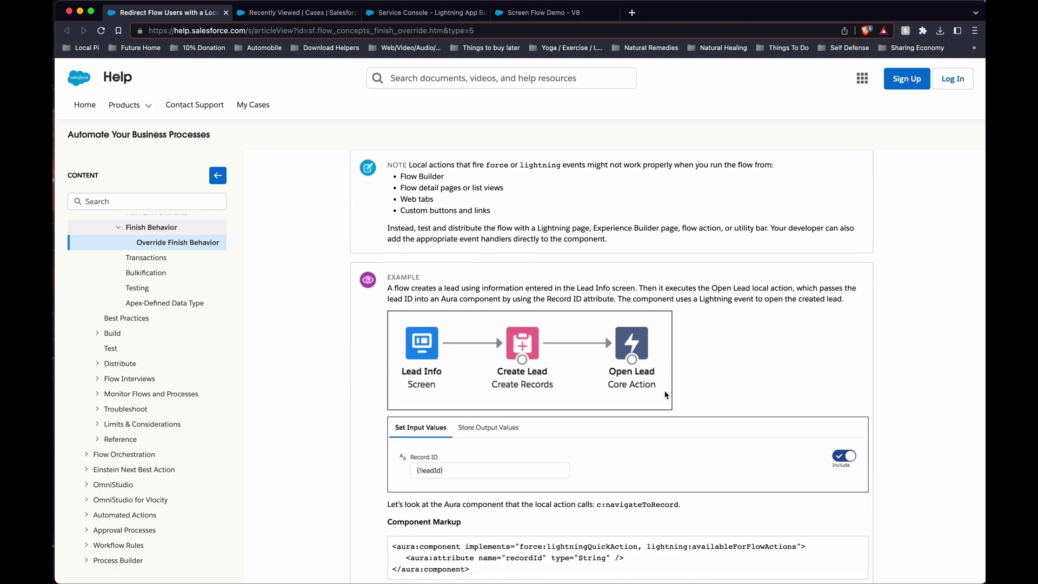
pyautogui.scroll(-2, 665, 394)
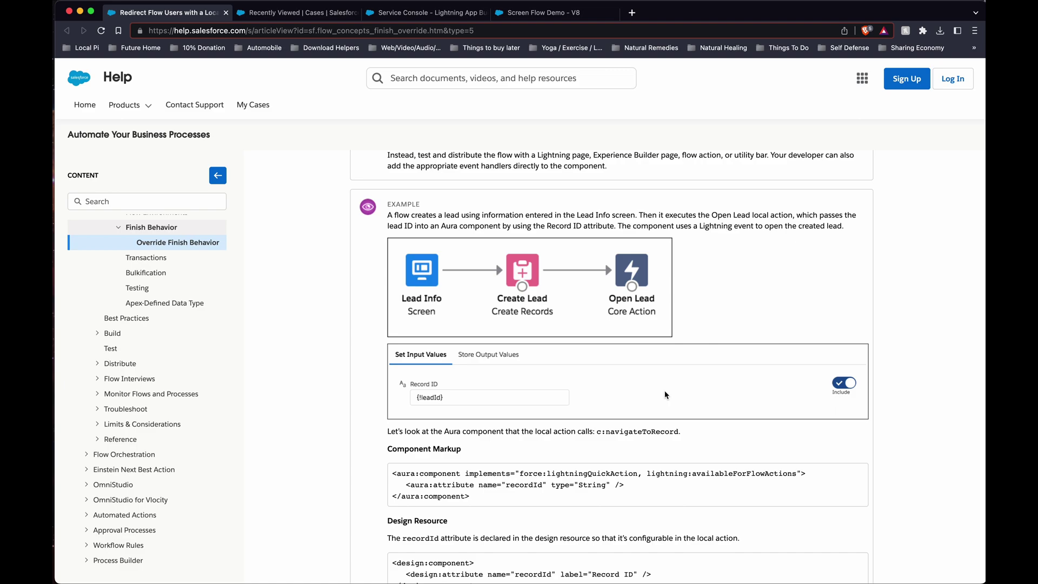
pyautogui.scroll(-2, 665, 395)
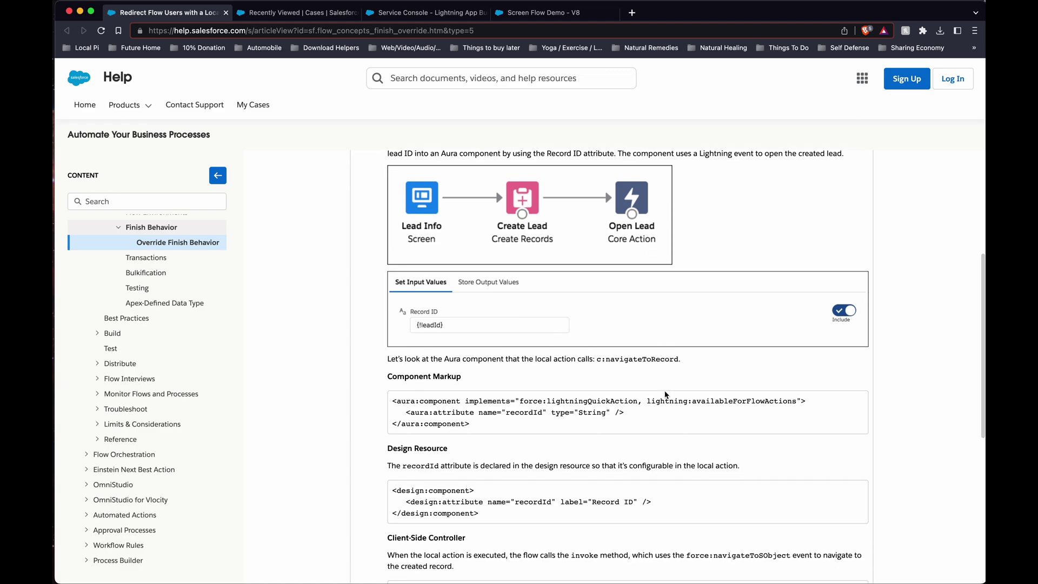
pyautogui.scroll(-3, 667, 396)
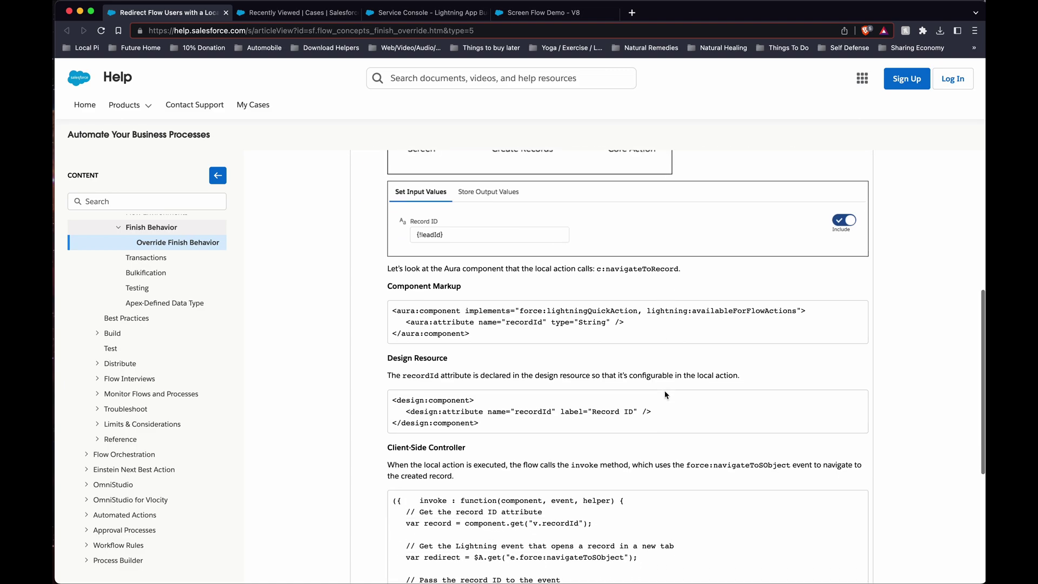
pyautogui.scroll(2, 667, 395)
pyautogui.scroll(-2, 666, 395)
pyautogui.rightClick(667, 396)
pyautogui.click(614, 329)
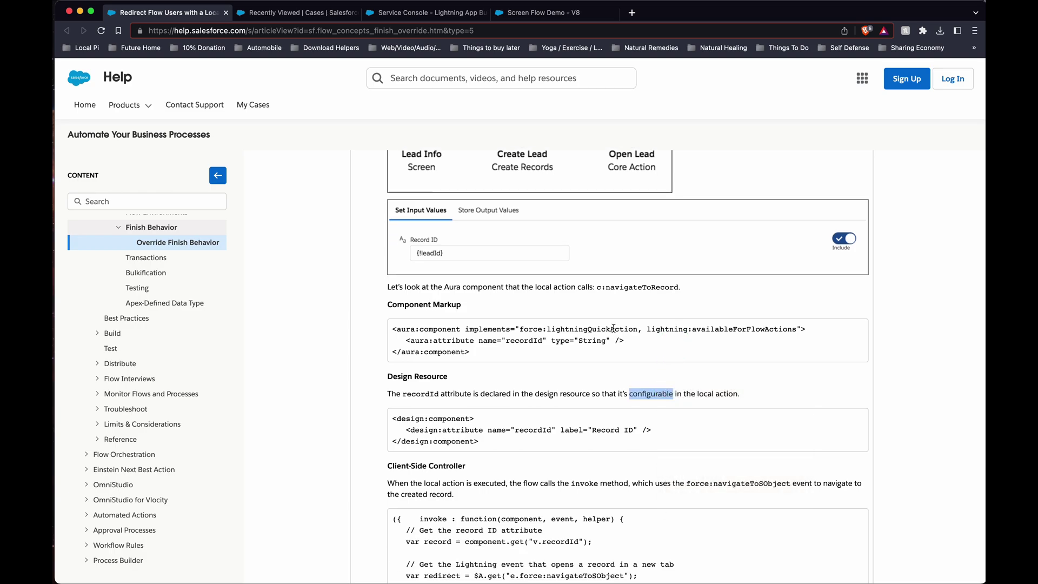
pyautogui.moveTo(611, 329); pyautogui.dragTo(617, 331)
# Step: Launch the Developer Console from the Setup gear menu
pyautogui.click(295, 13)
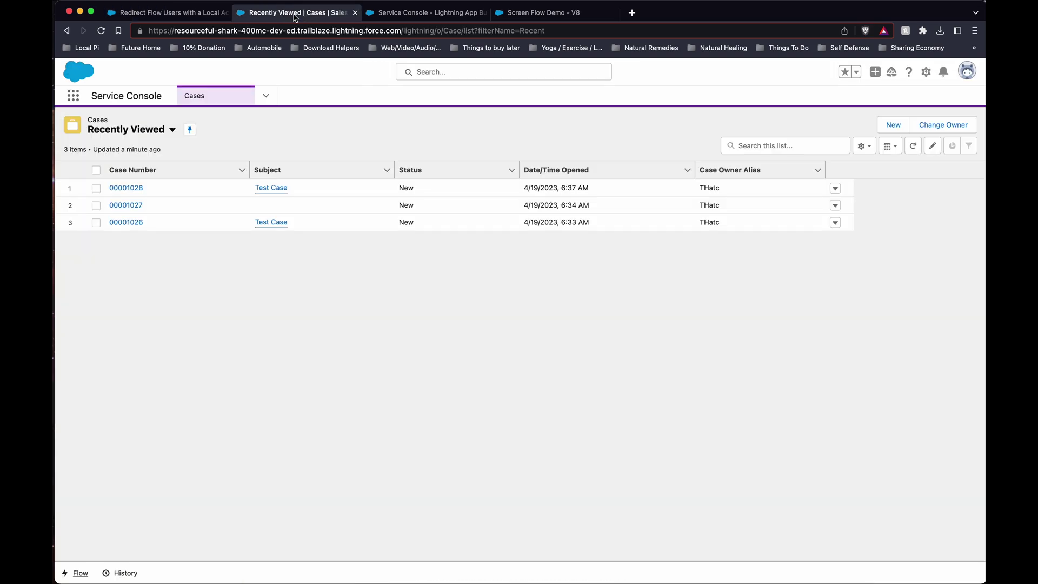
pyautogui.click(928, 73)
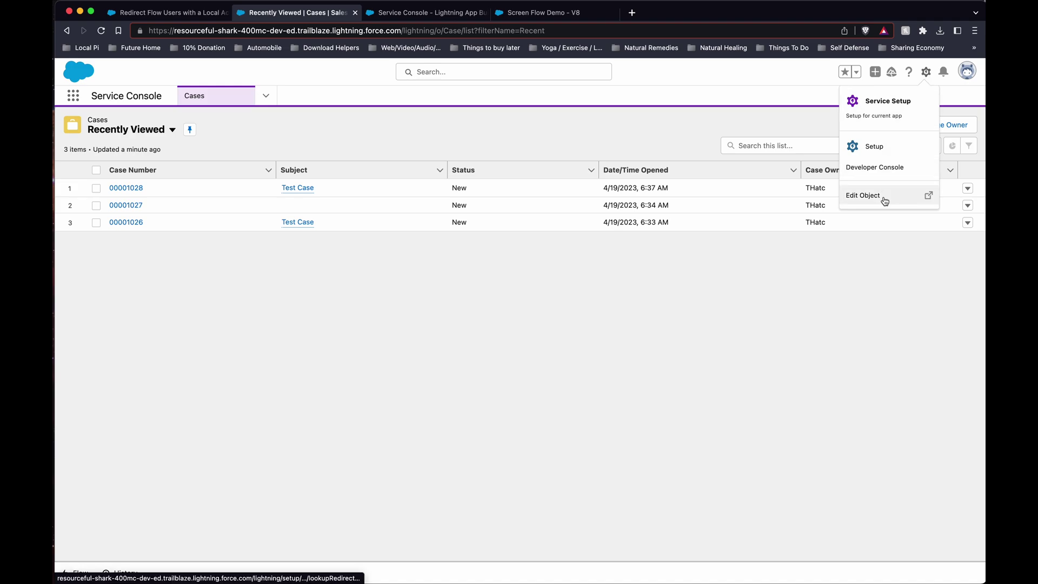
pyautogui.click(896, 172)
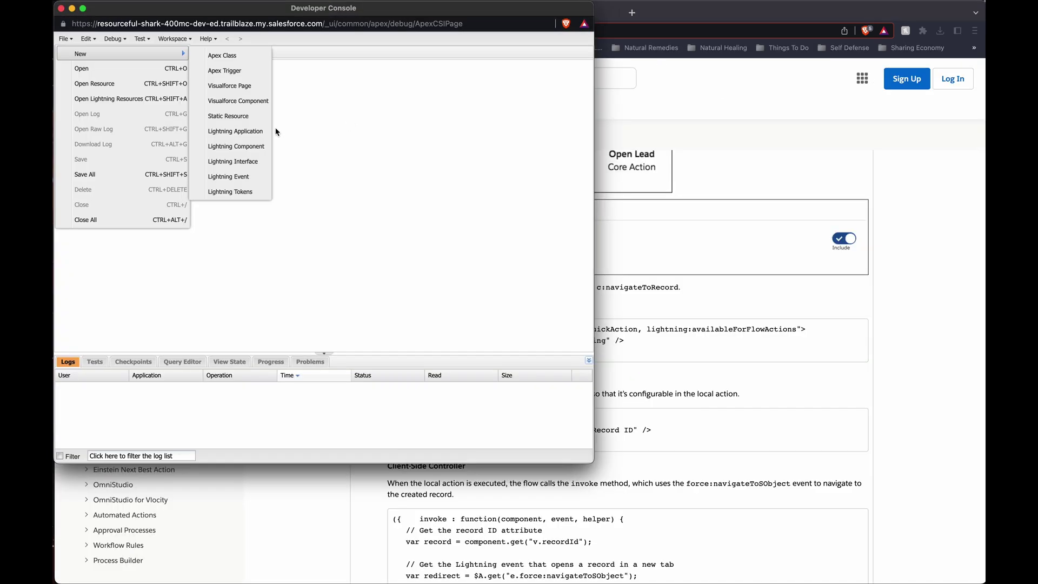
# Step: Create a Lightning component bundle named navigateToRecord, copying the name from the help article
pyautogui.click(257, 152)
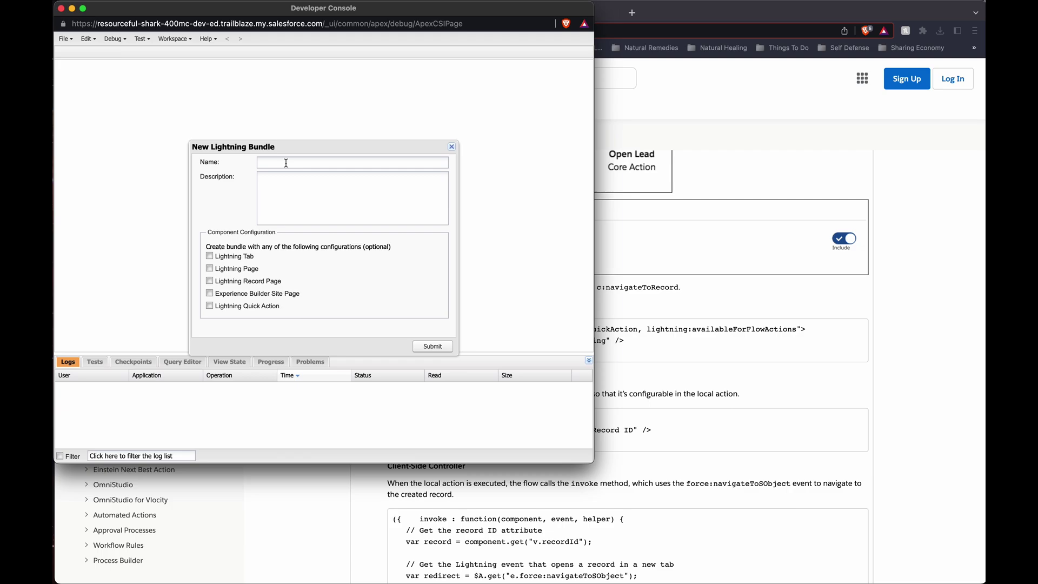
pyautogui.click(774, 384)
pyautogui.doubleClick(640, 285)
pyautogui.press('super+c')
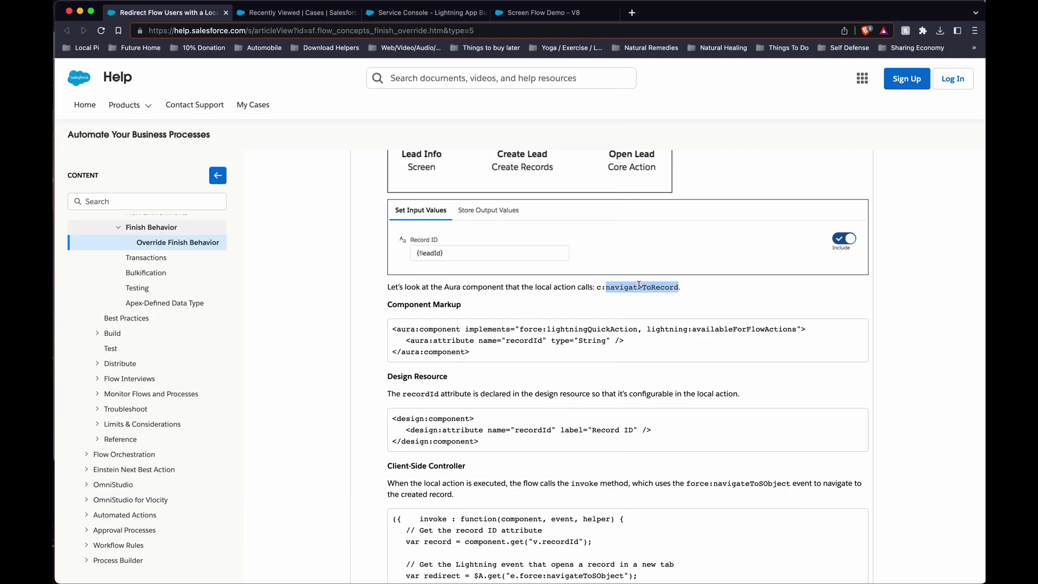
pyautogui.press('super+grave')
pyautogui.click(345, 172)
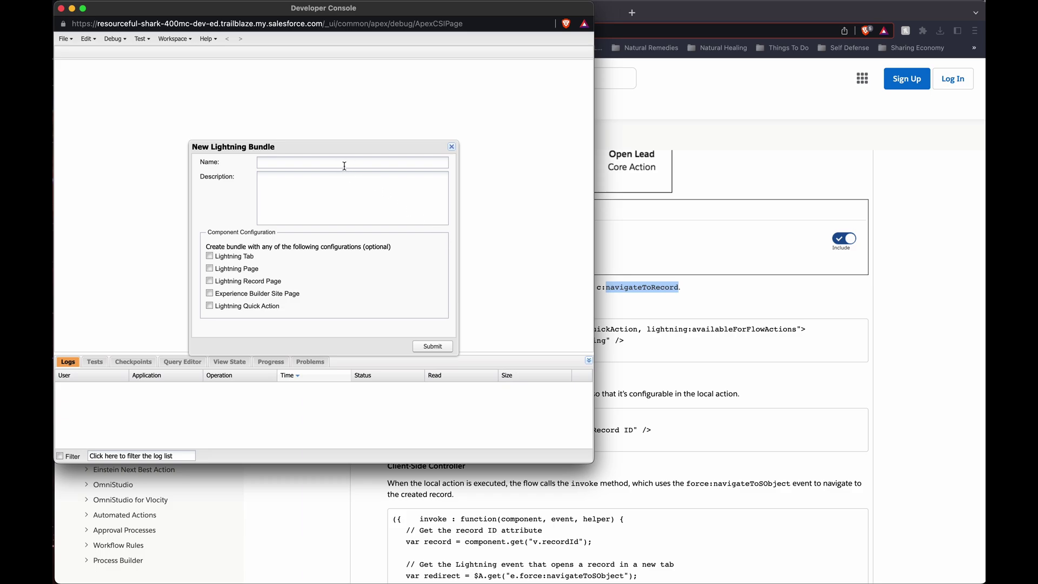
pyautogui.press('super+v')
pyautogui.click(434, 346)
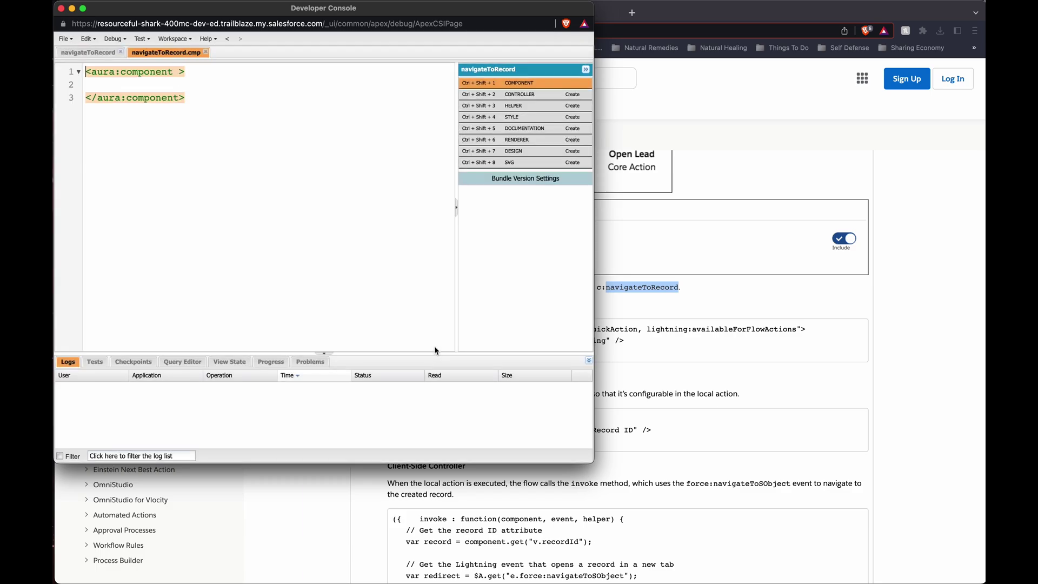
# Step: Add DESIGN and CONTROLLER resources to navigateToRecord, dismissing the DUPLICATE_VALUE error
pyautogui.moveTo(597, 461); pyautogui.dragTo(603, 289)
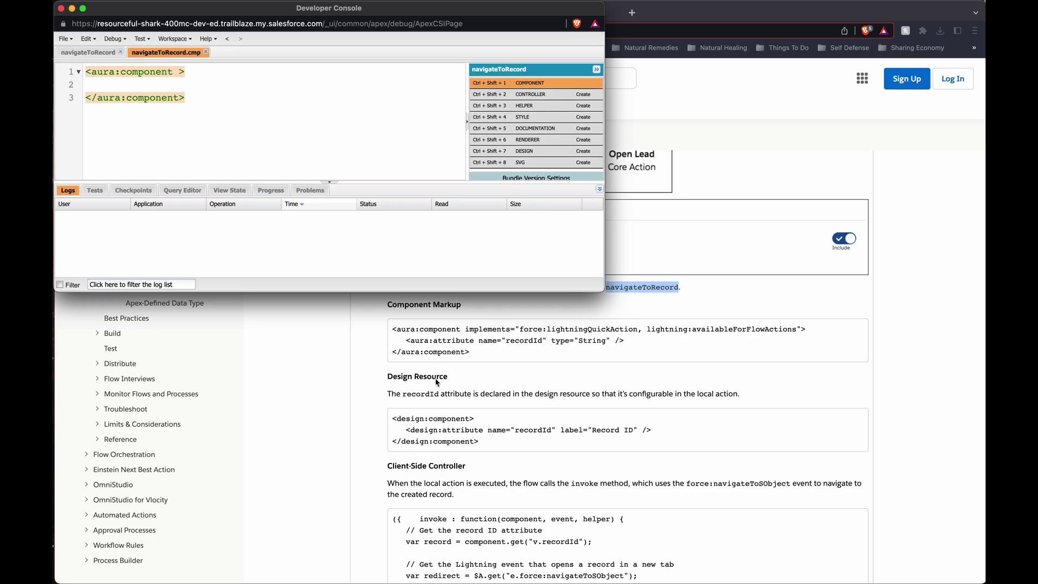
pyautogui.click(536, 156)
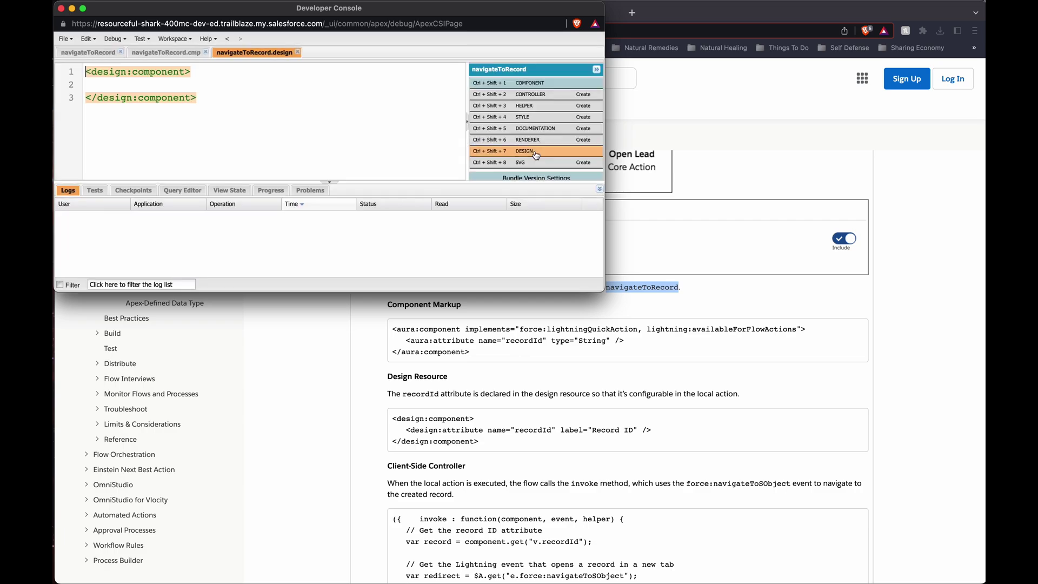
pyautogui.click(535, 94)
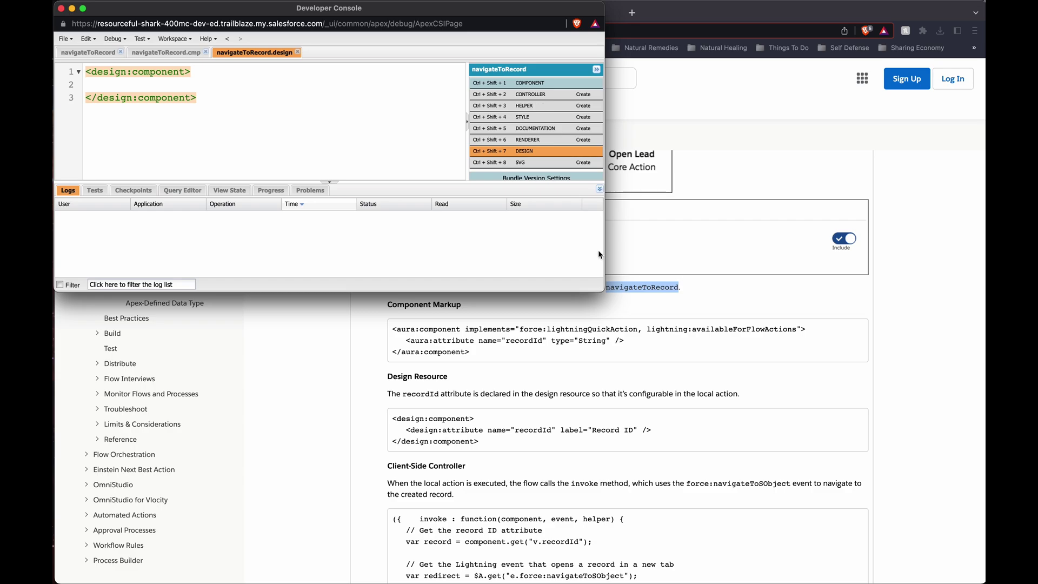
pyautogui.moveTo(605, 291); pyautogui.dragTo(610, 427)
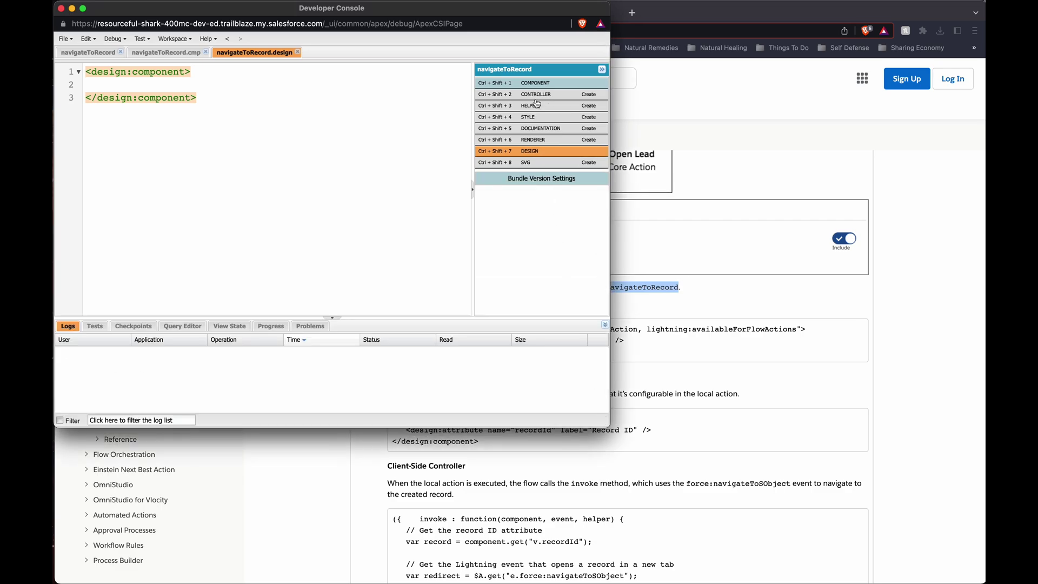
pyautogui.click(502, 96)
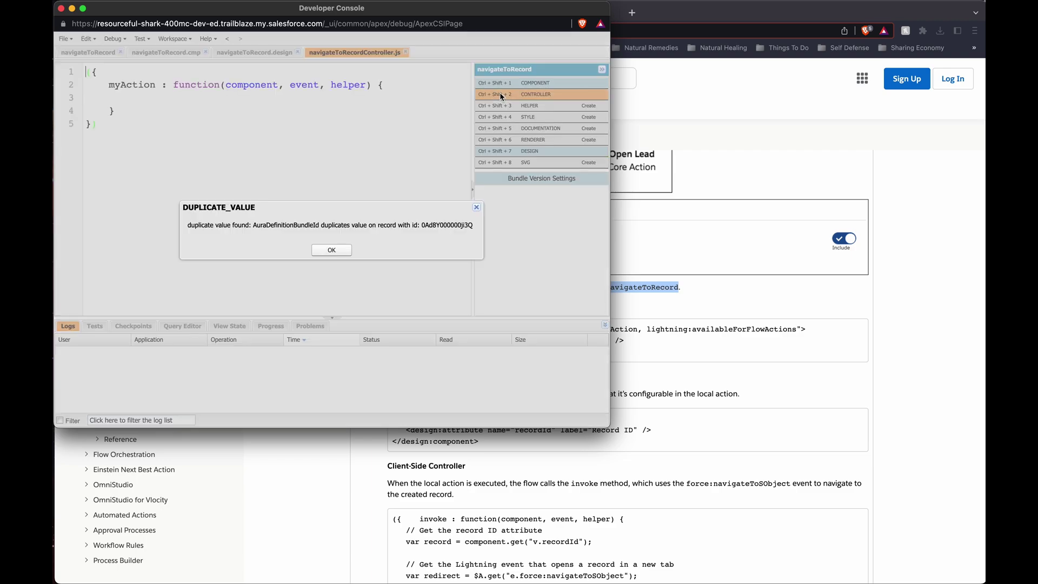
pyautogui.click(335, 250)
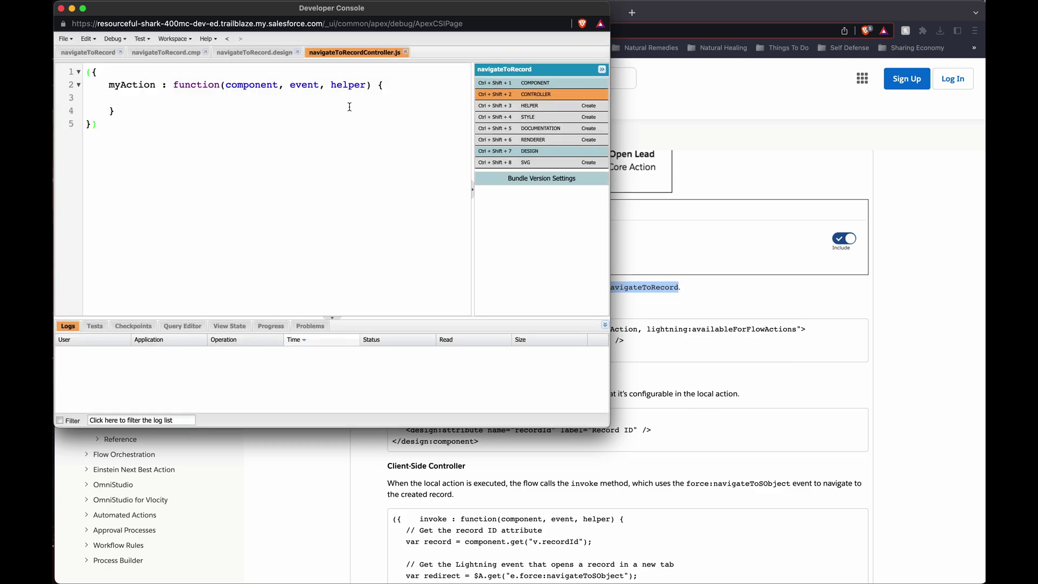
pyautogui.click(707, 396)
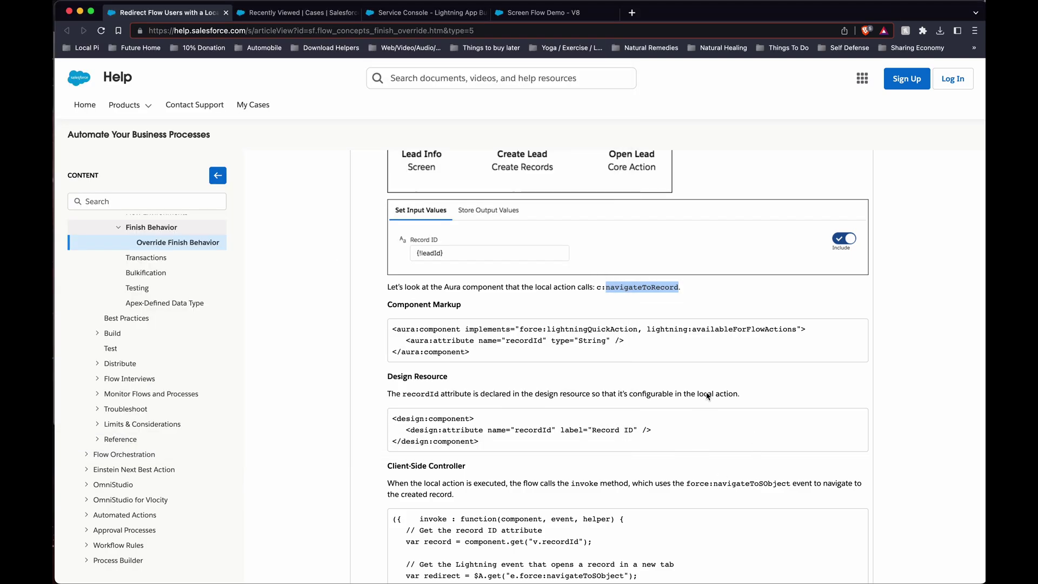
# Step: Replace navigateToRecord.cmp with the article's aura:component markup, including the String recordId attribute, and save
pyautogui.moveTo(470, 352); pyautogui.dragTo(390, 328)
pyautogui.hotkey('ctrl', 'c')
pyautogui.press('super+grave')
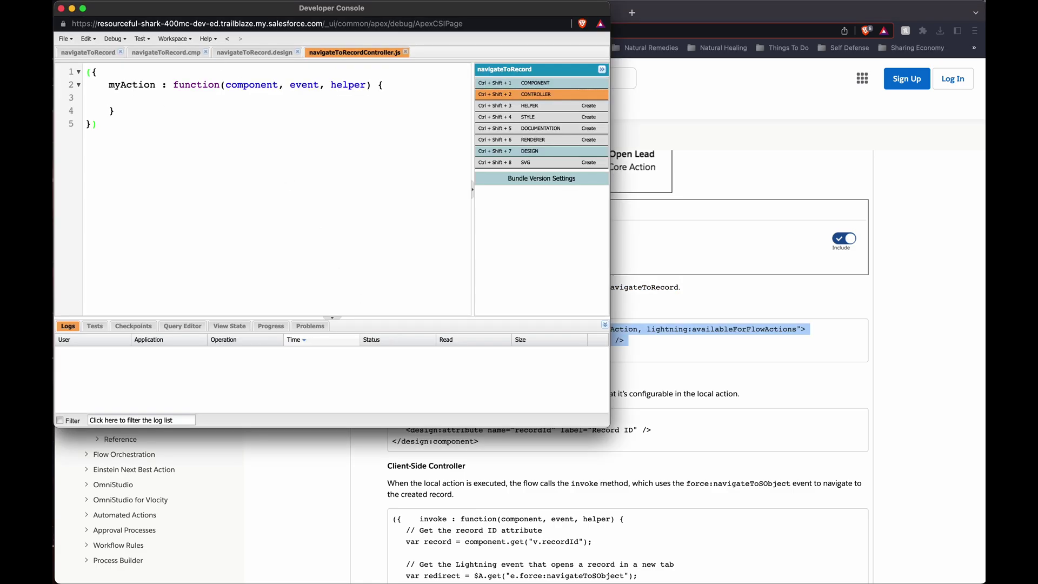
pyautogui.click(533, 87)
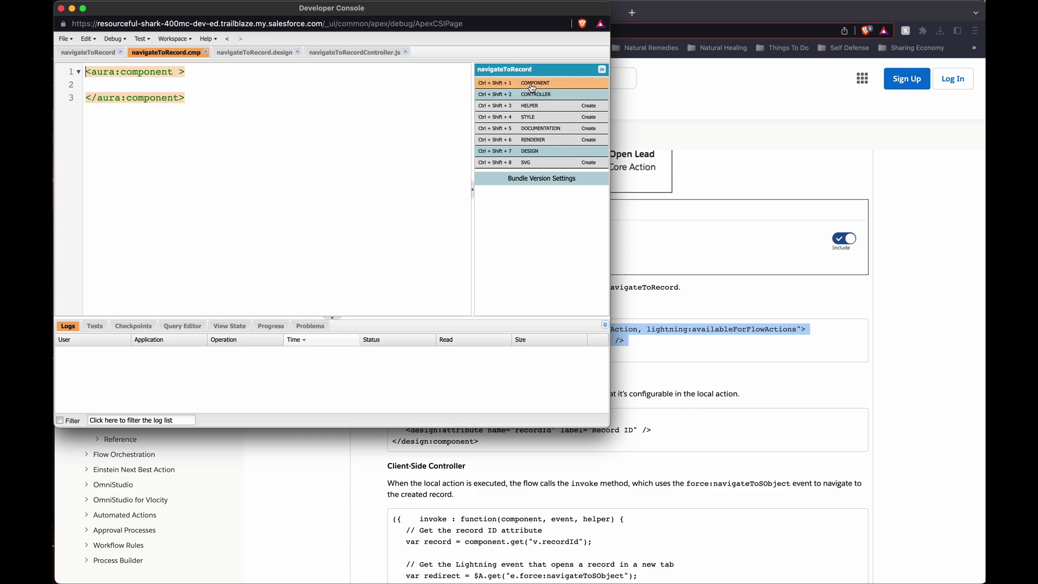
pyautogui.hotkey('ctrl', 'a')
pyautogui.hotkey('ctrl', 'v')
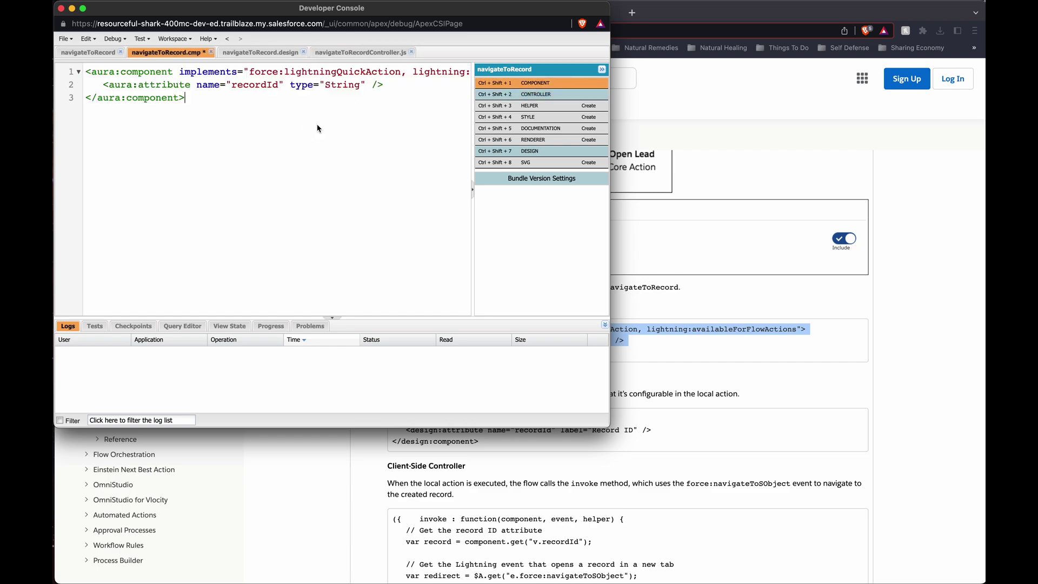
pyautogui.click(65, 39)
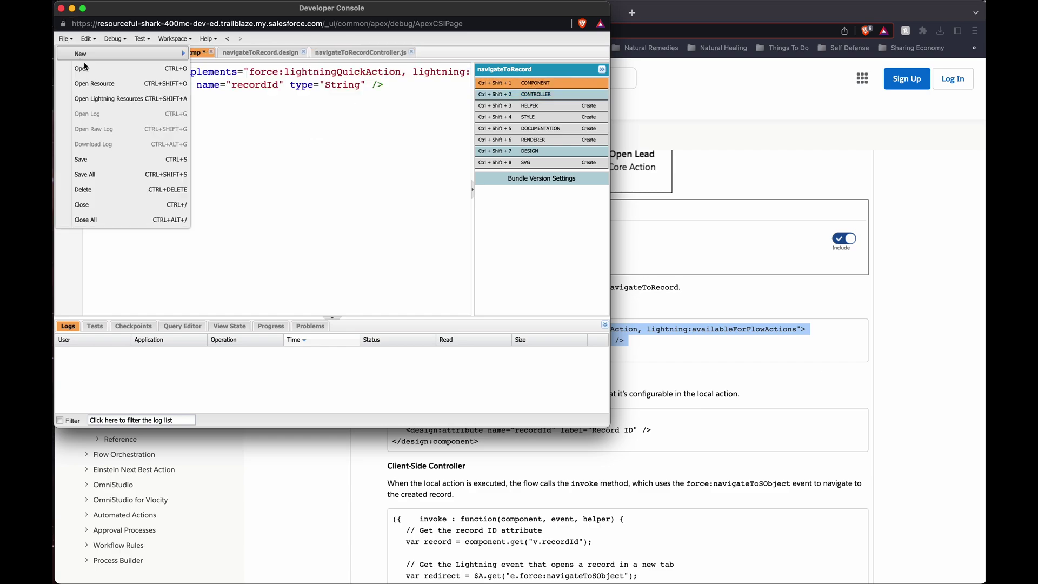
pyautogui.click(108, 163)
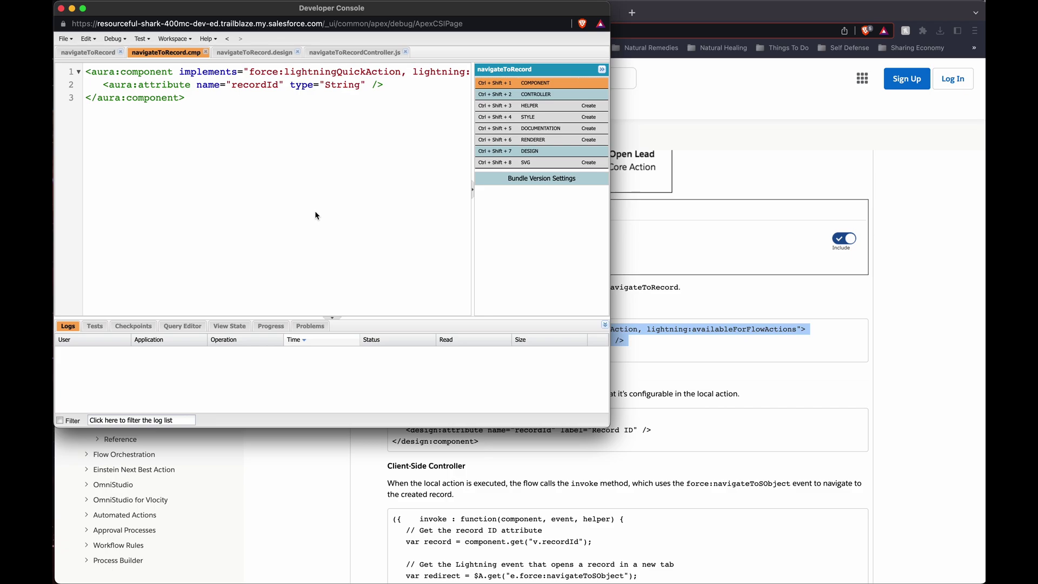
pyautogui.press('super+grave')
# Step: Paste the article's design:attribute for recordId labelled Record ID into navigateToRecord.design and save
pyautogui.moveTo(480, 443); pyautogui.dragTo(394, 421)
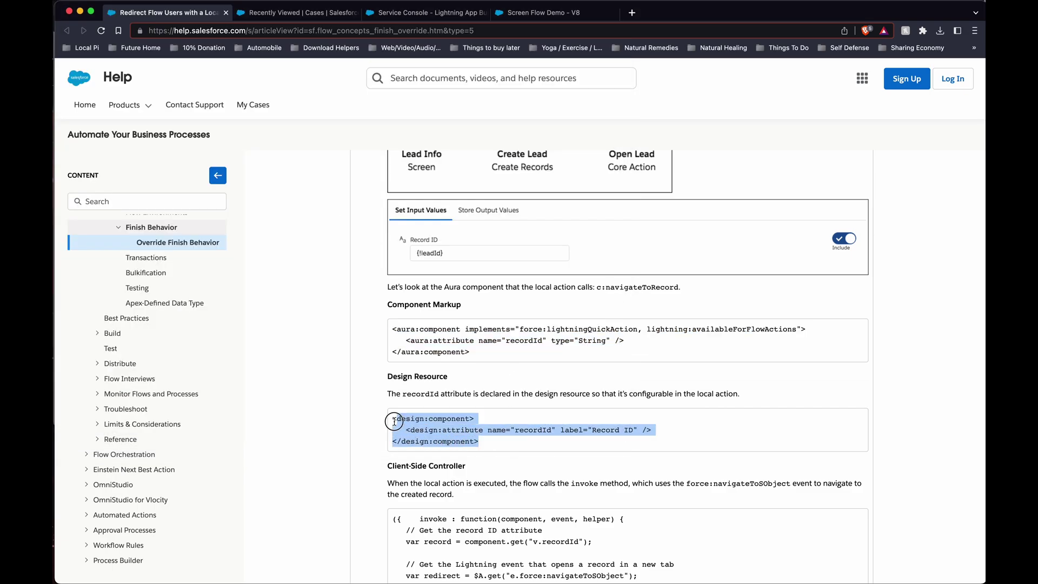
pyautogui.press('super+grave')
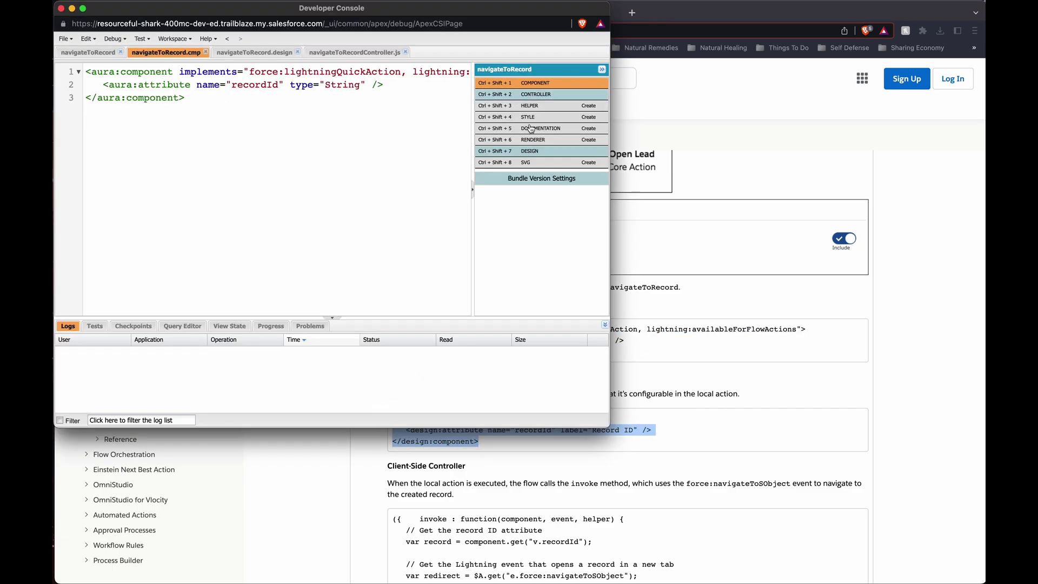
pyautogui.click(530, 150)
pyautogui.click(242, 117)
pyautogui.hotkey('ctrl', 'a')
pyautogui.write('<design:component>    <design:attribute name="recordId" label="Record ID" /> </design:component>')
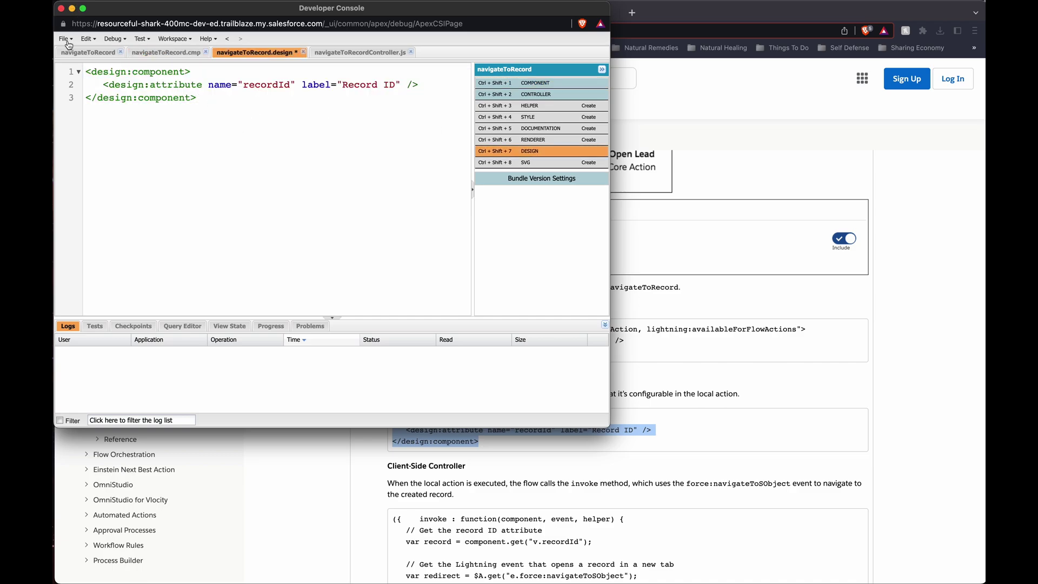
pyautogui.hotkey('ctrl', 's')
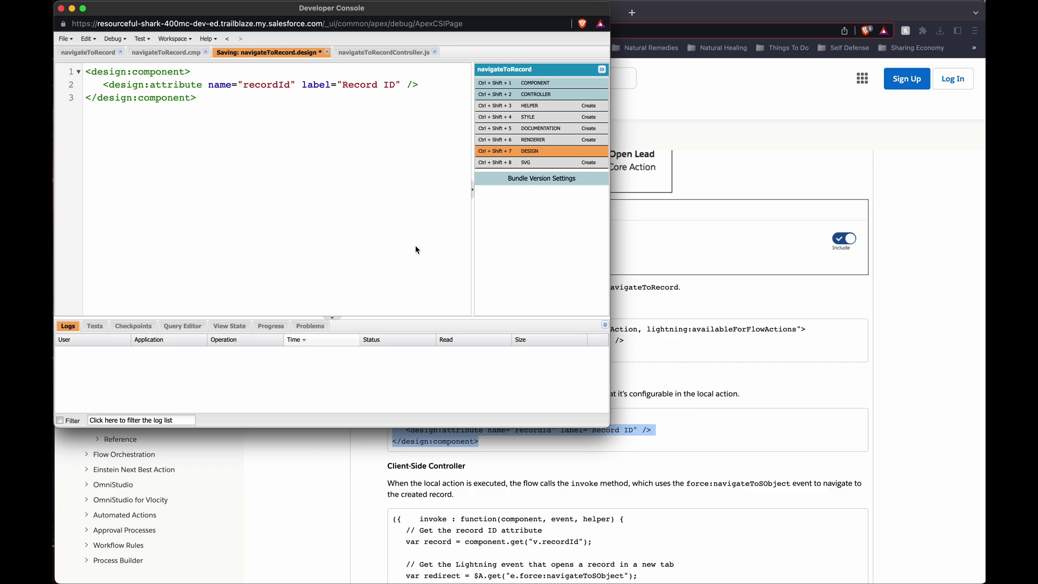
# Step: Copy the article's full Client-Side Controller code
pyautogui.press('super+grave')
pyautogui.scroll(-5, 518, 439)
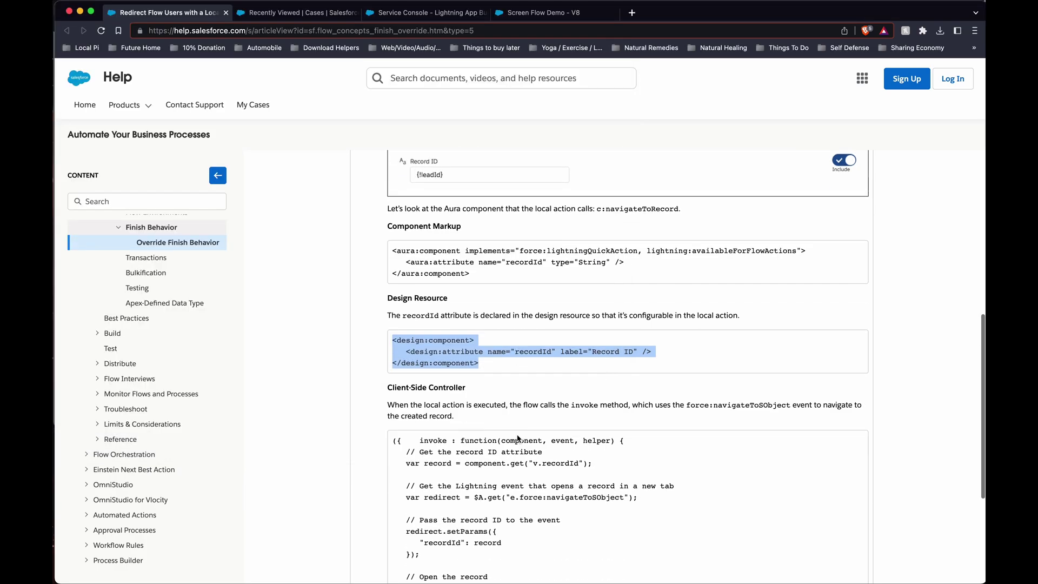
pyautogui.moveTo(411, 534); pyautogui.dragTo(394, 373)
pyautogui.press('super+grave')
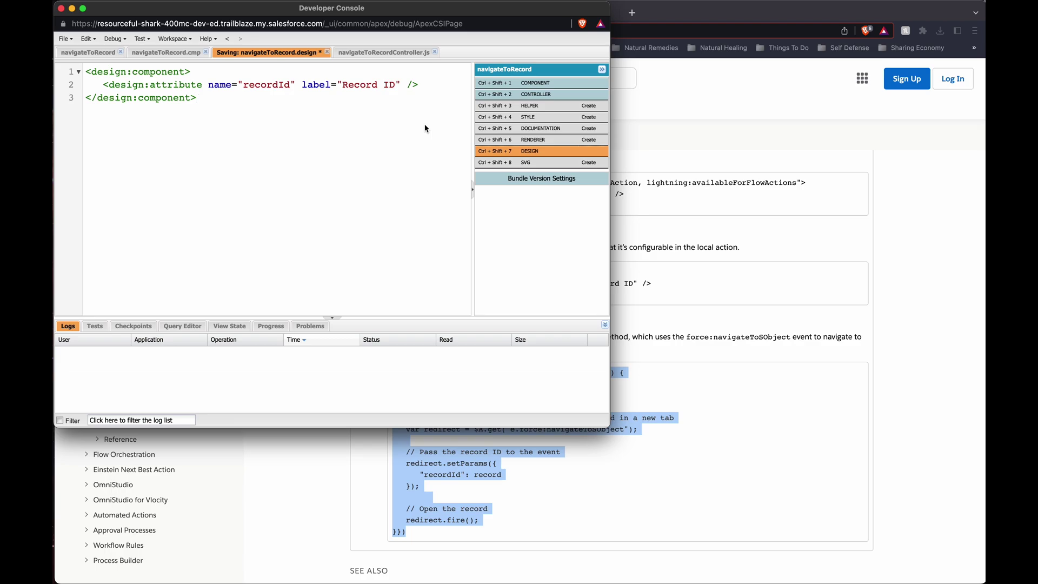
# Step: Replace navigateToRecordController.js with the invoke function firing force:navigateToSObject, save, and close Developer Console
pyautogui.click(520, 97)
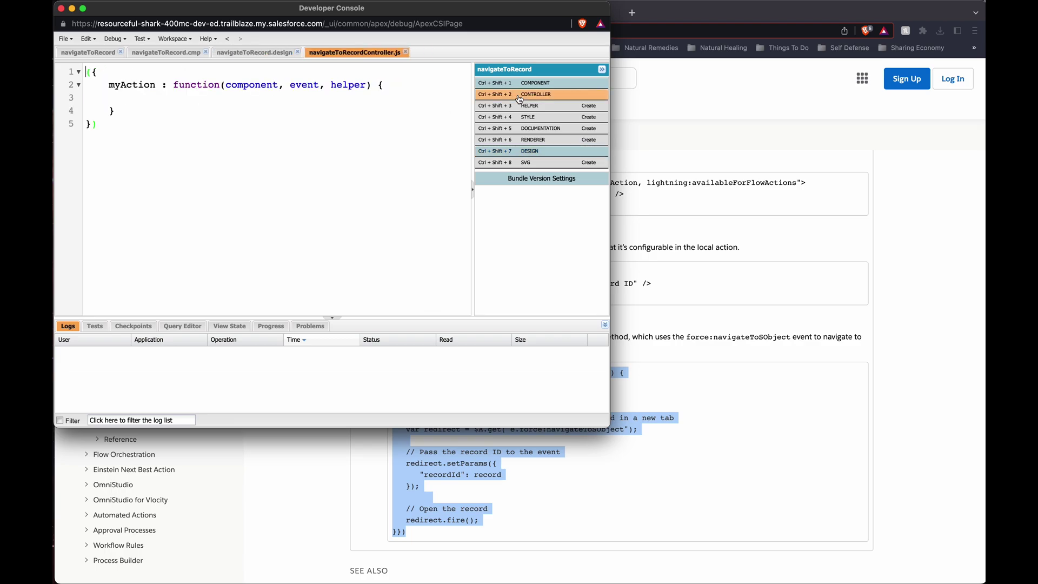
pyautogui.press('super+a')
pyautogui.write('({    invoke : function(component, event, helper) {    // Get the record ID attribute    var record = component.get("v.recordId");     // Get the Lightning event that opens a record in a new tab    var redirect = $A.get("e.force:navigateToSObject");     // Pass the record ID to the event    redirect.setParams({       "recordId": record    });     // Open the record    redirect.fire(); }})')
pyautogui.press('super+s')
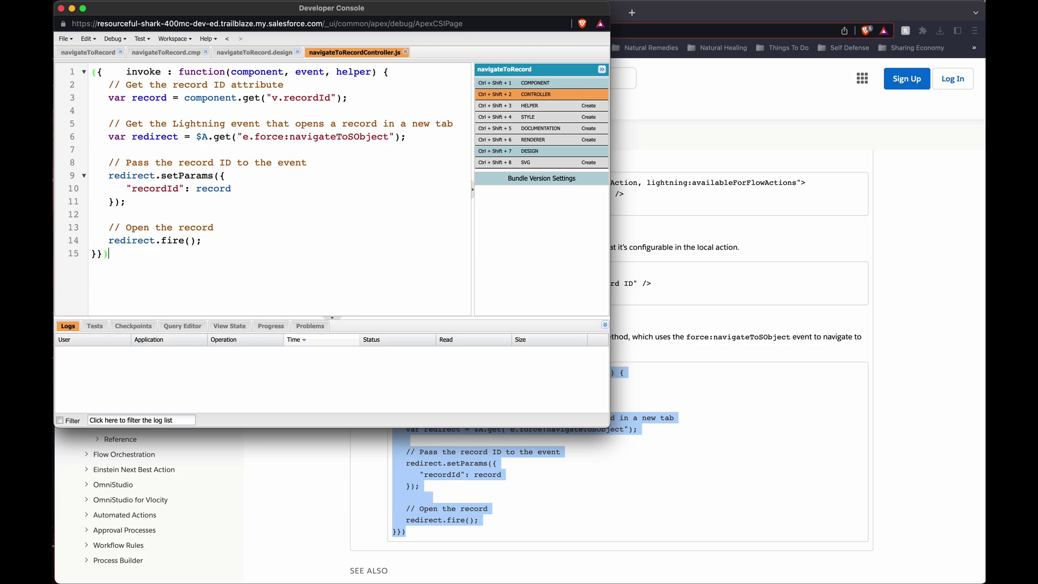
pyautogui.click(61, 8)
# Step: Reload the Screen Flow Demo flow and pick the navigateToRecord action via a 'nav' search
pyautogui.click(459, 14)
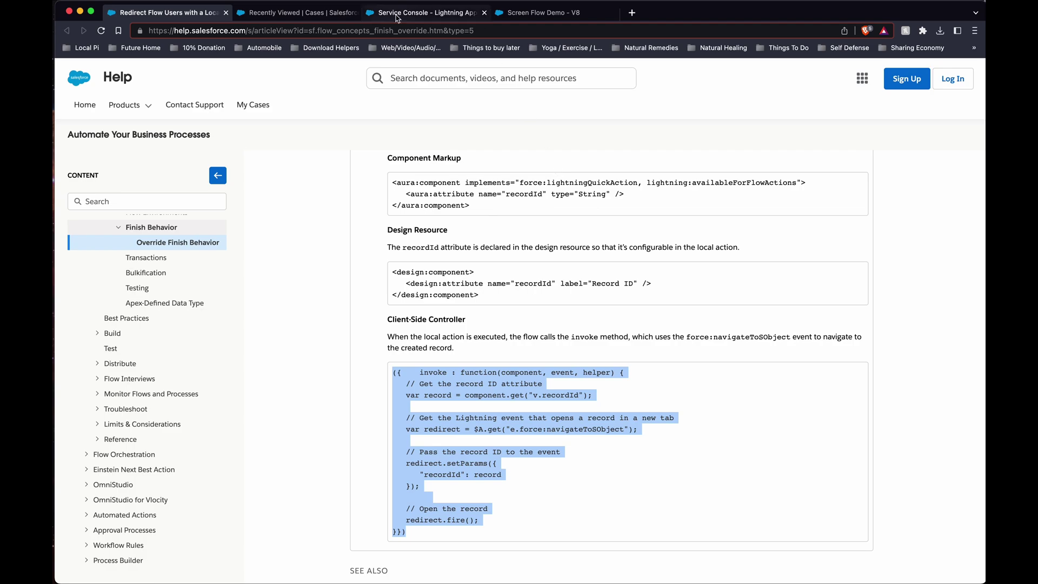
pyautogui.click(514, 18)
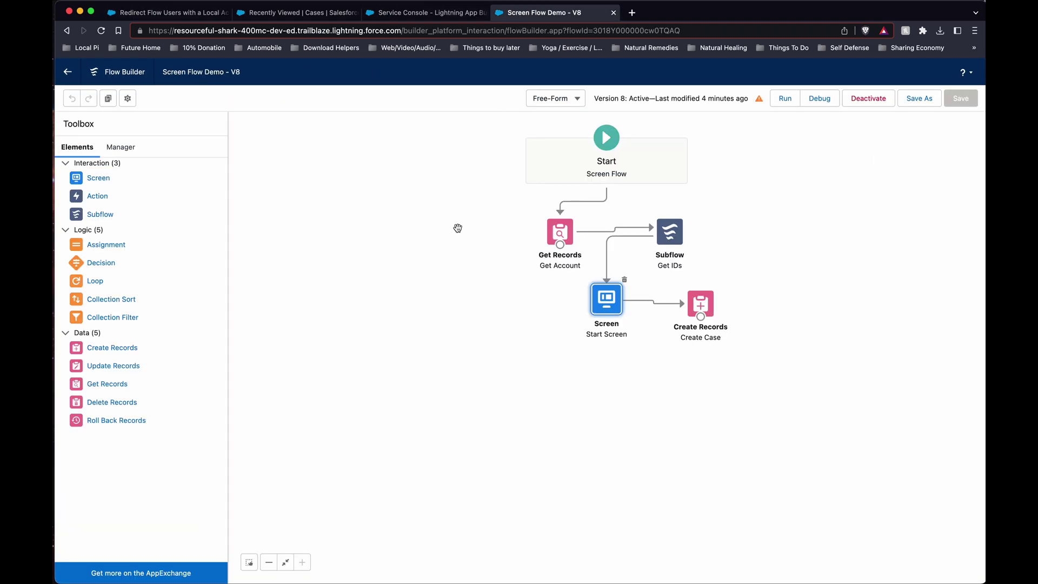
pyautogui.click(101, 30)
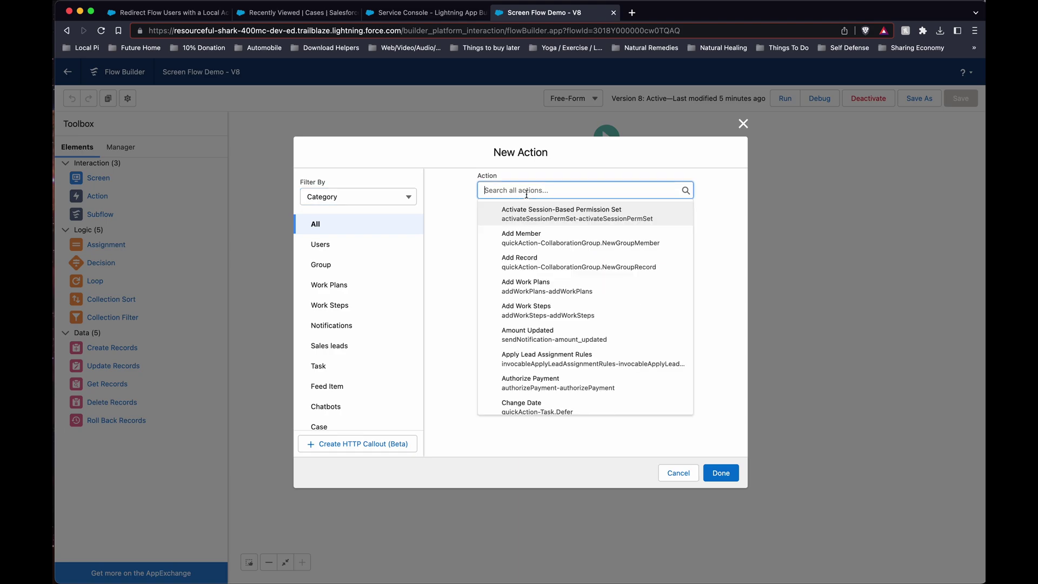
pyautogui.write('nav')
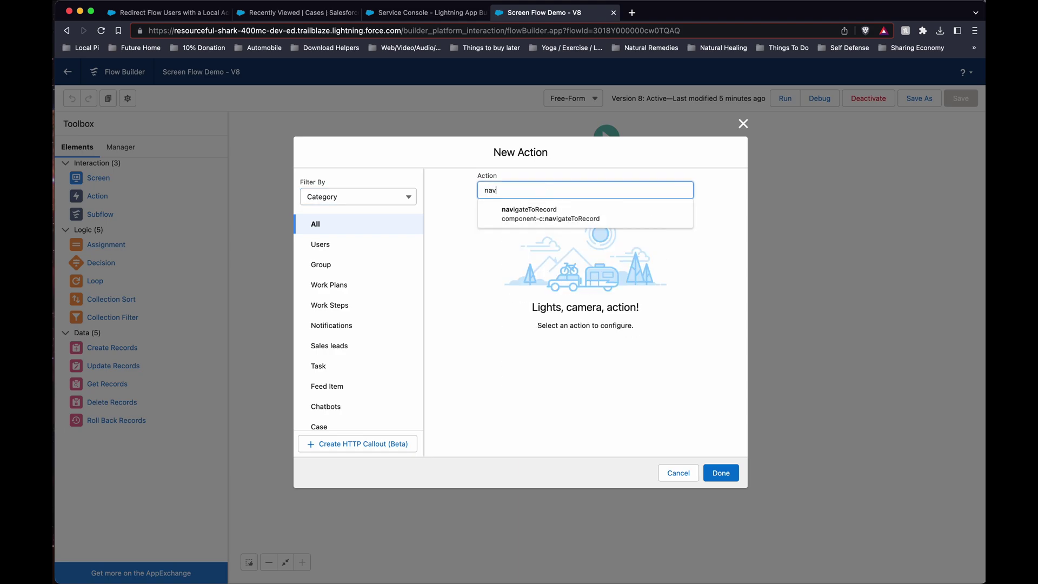
pyautogui.click(560, 216)
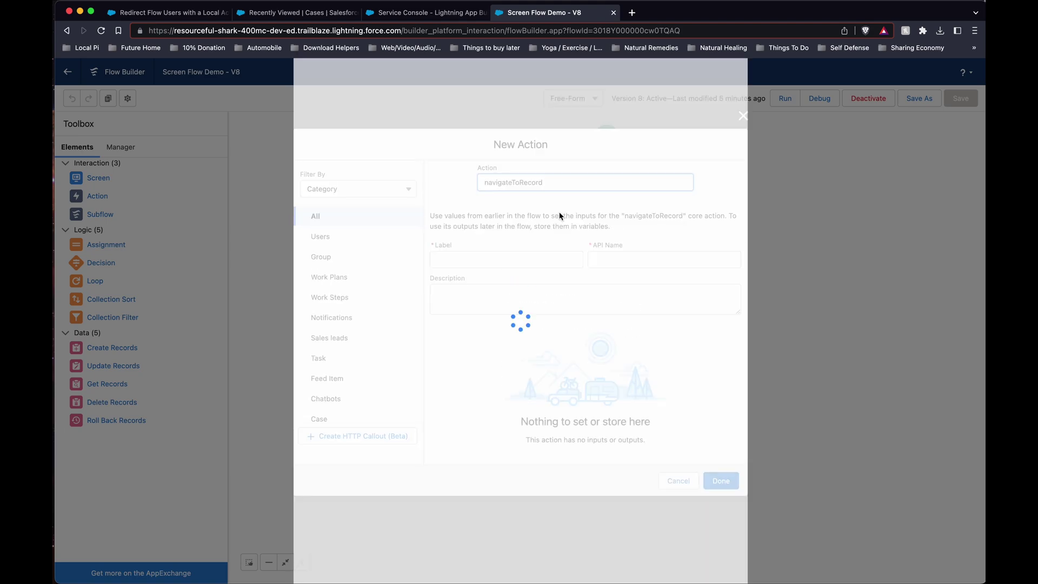
# Step: Label the action 'Navigate to Record' so its API name fills in
pyautogui.click(514, 265)
pyautogui.write('Nav')
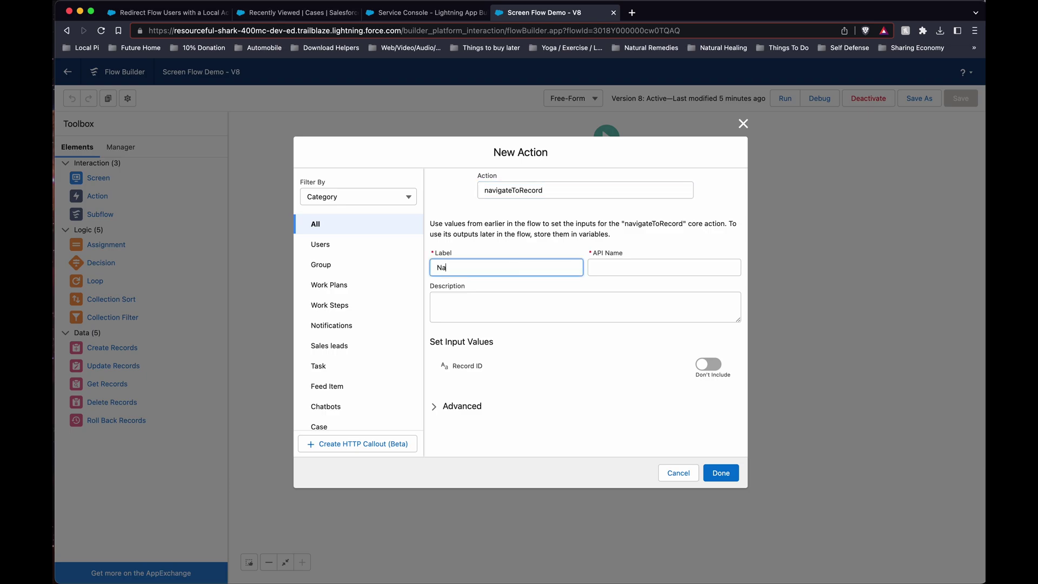
pyautogui.write('// Open the record    redirect.fire(); }})')
pyautogui.press('cmd+a')
pyautogui.write('Navigate to Record')
pyautogui.press('Tab')
# Step: Include the Record ID input, set it to CaseId from Create_Case, and finish the action
pyautogui.click(708, 364)
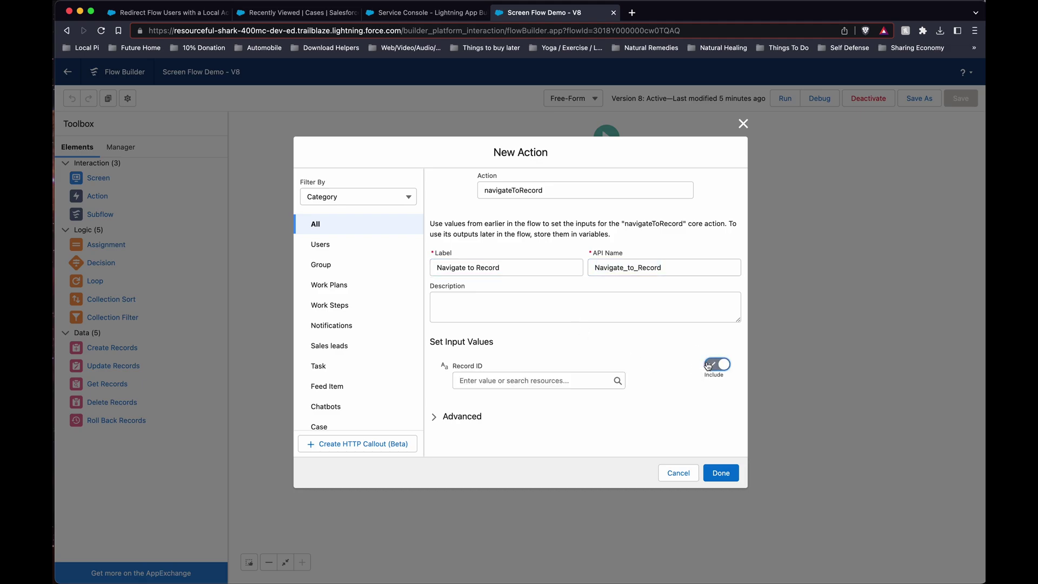
pyautogui.click(539, 380)
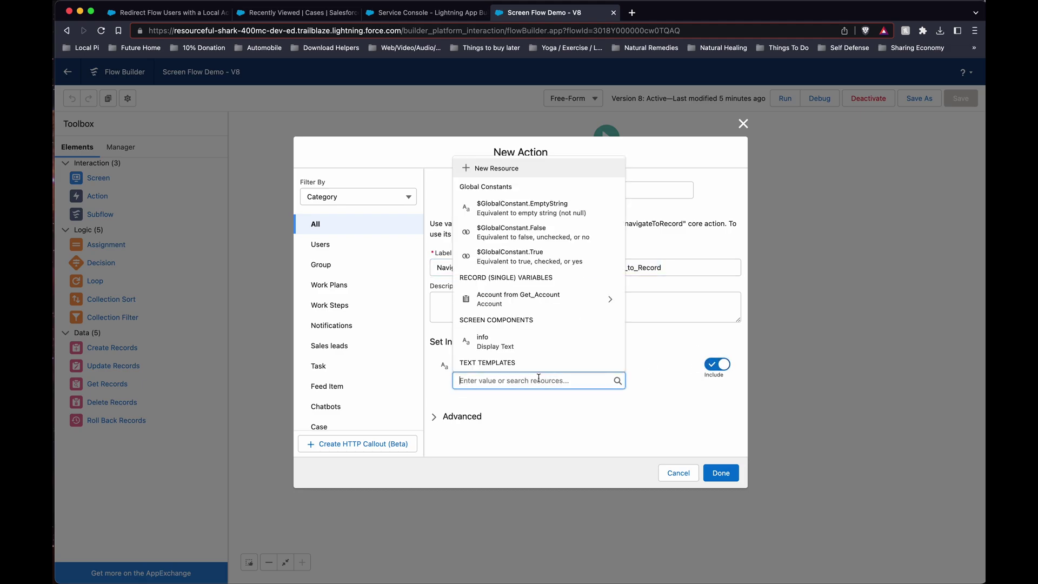
pyautogui.write('c')
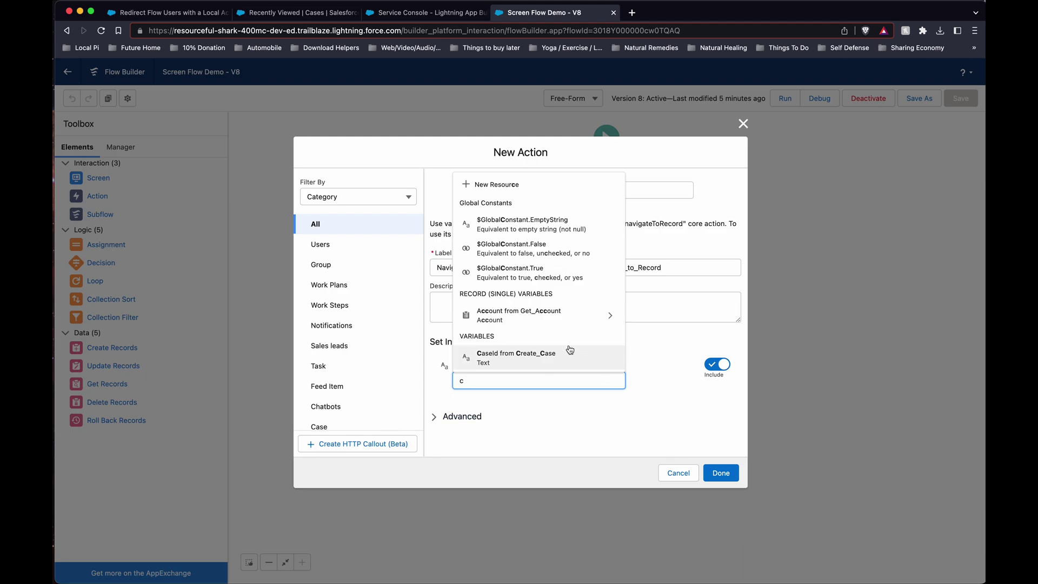
pyautogui.click(549, 357)
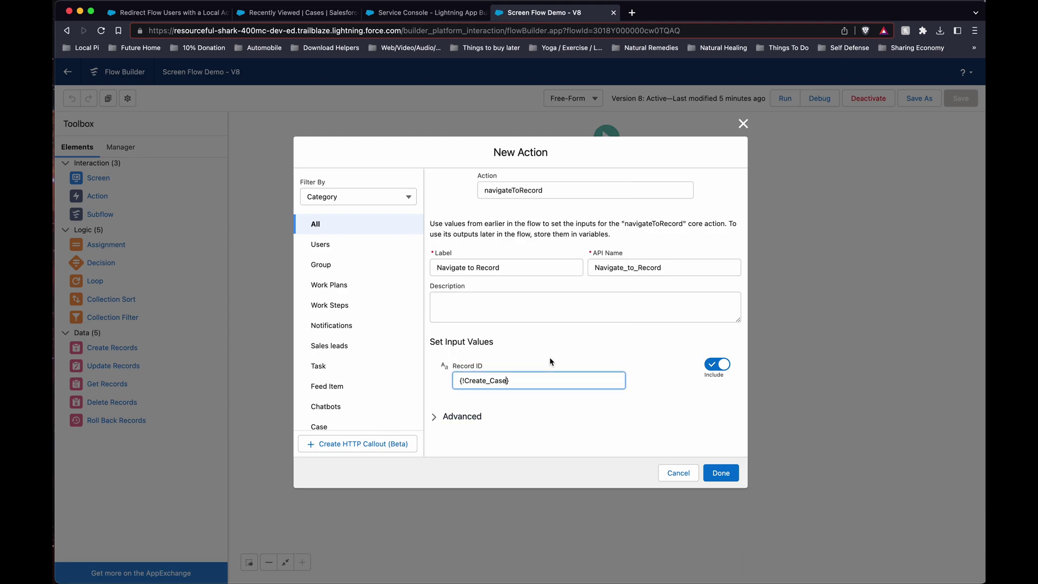
pyautogui.click(587, 442)
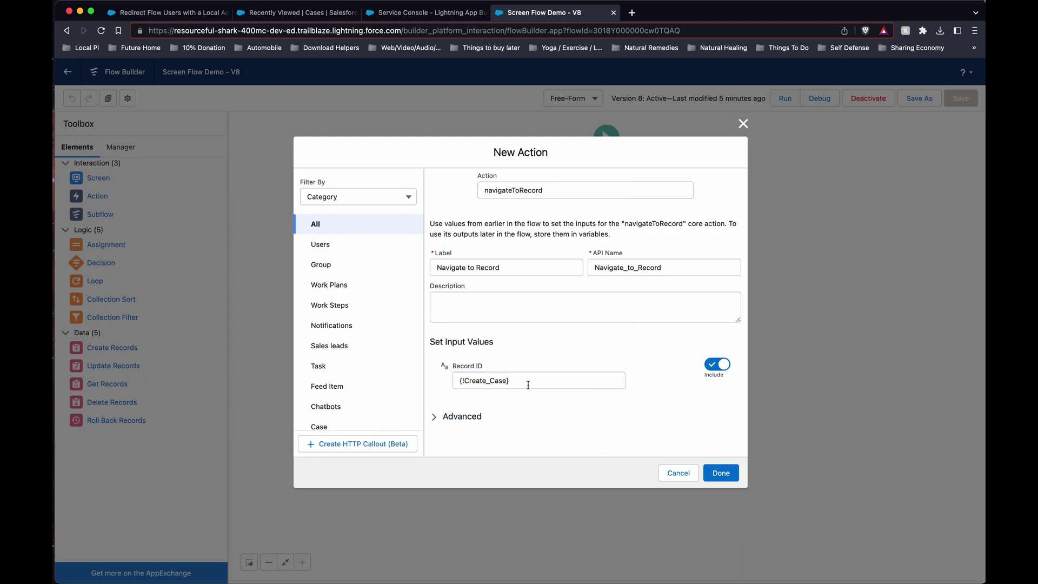
pyautogui.click(466, 413)
pyautogui.click(475, 416)
pyautogui.click(721, 472)
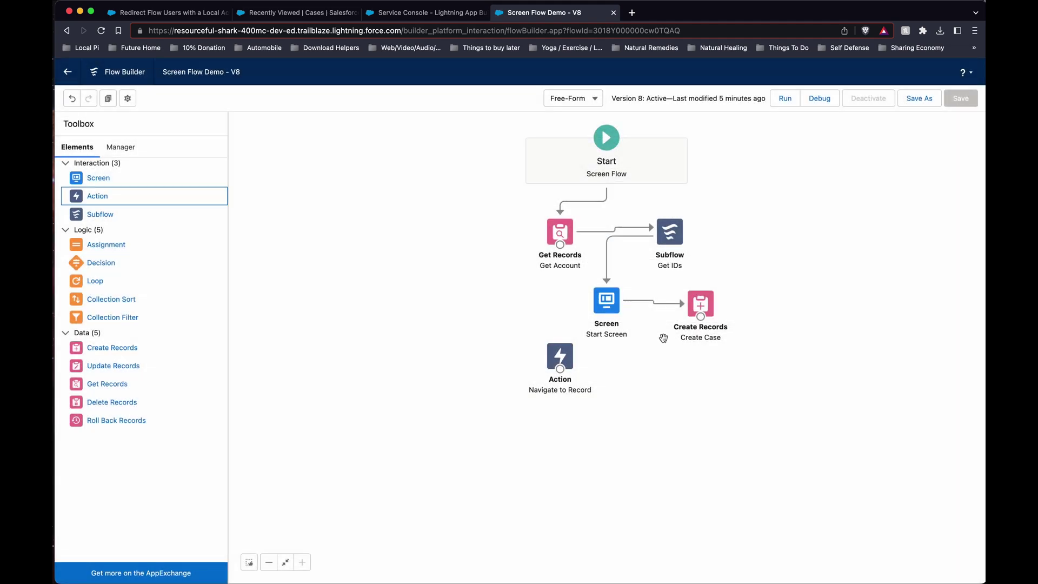
# Step: Connect Create Case to Navigate to Record and review the Start Screen without changes
pyautogui.moveTo(701, 317); pyautogui.dragTo(690, 382)
pyautogui.doubleClick(612, 306)
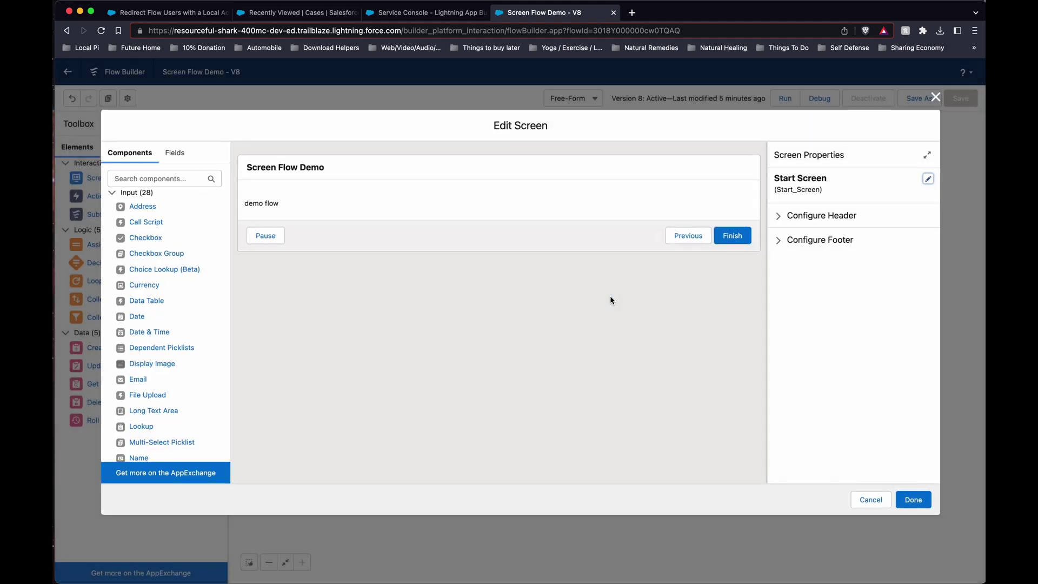
pyautogui.click(439, 209)
pyautogui.click(870, 499)
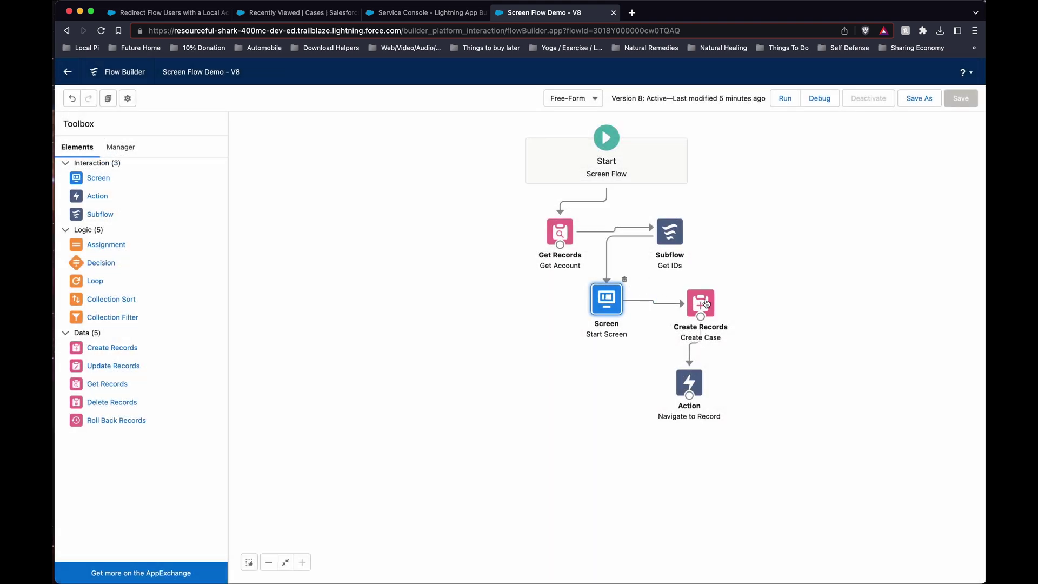
# Step: Save the flow as a new version and activate V9, dismissing the warnings
pyautogui.click(915, 104)
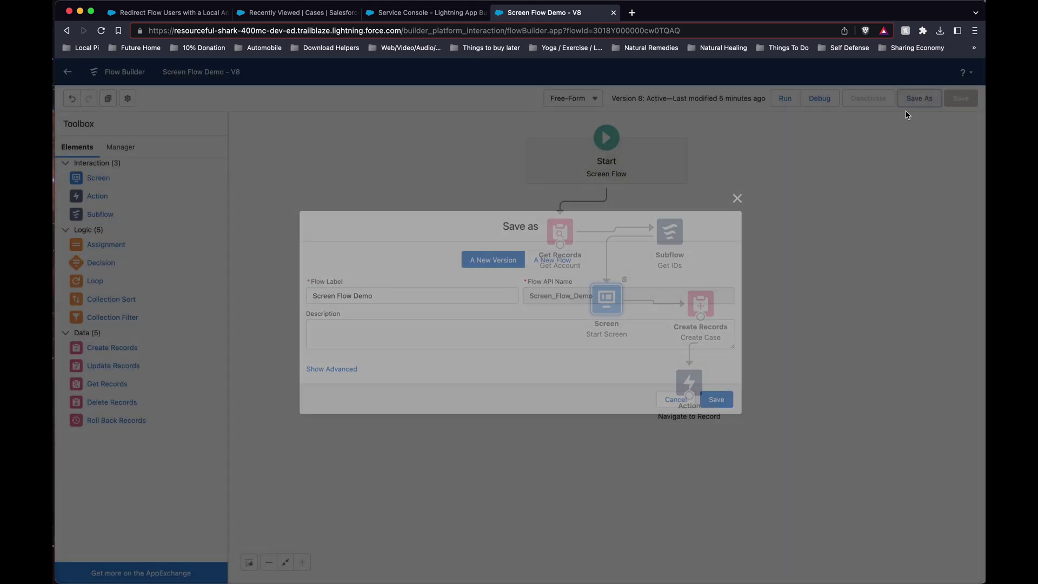
pyautogui.click(717, 399)
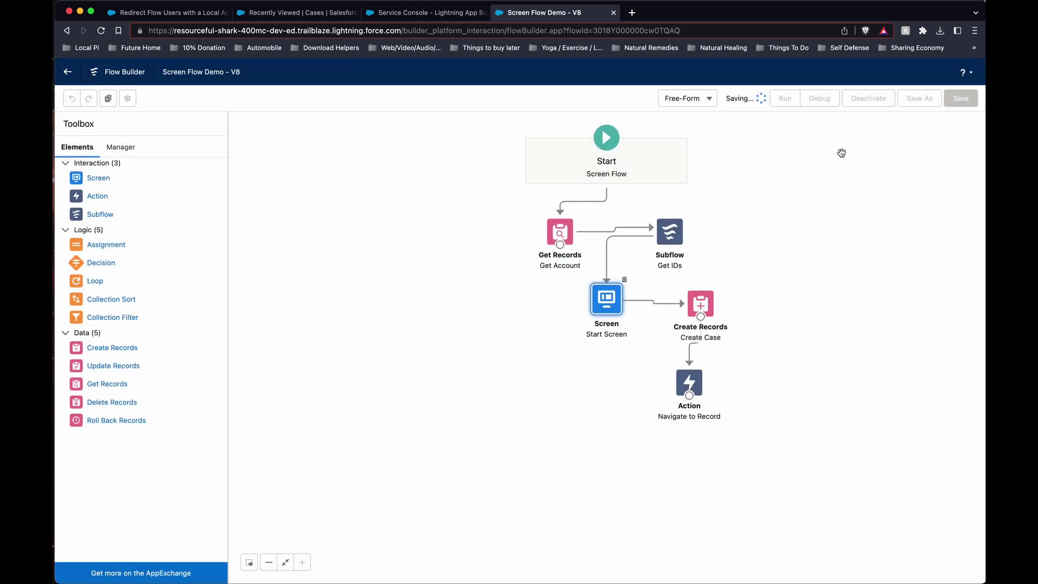
pyautogui.click(867, 99)
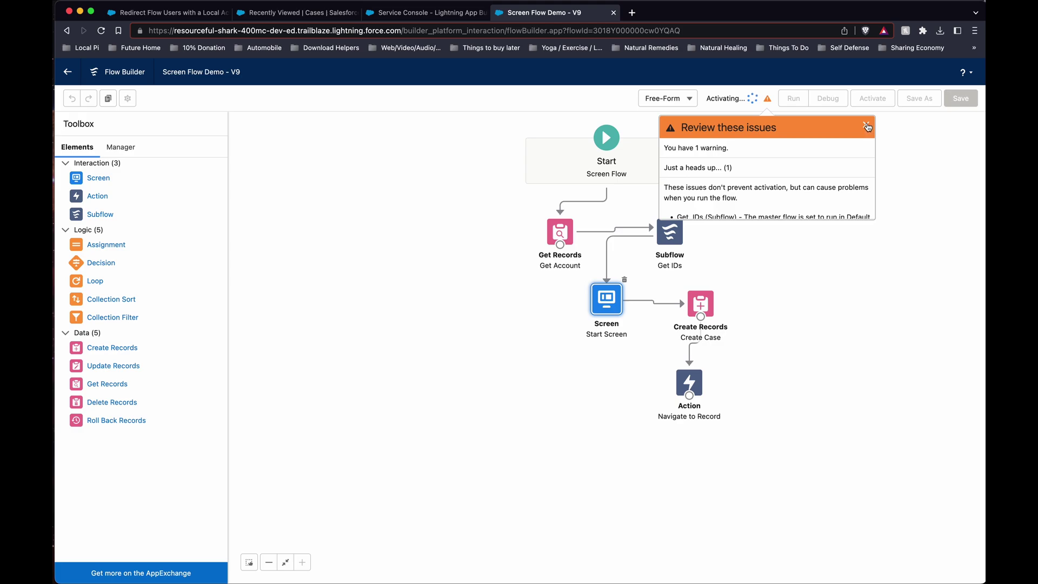
pyautogui.click(867, 126)
# Step: Reload the Cases list and run Screen Flow Demo from the utility bar to create a case
pyautogui.click(290, 11)
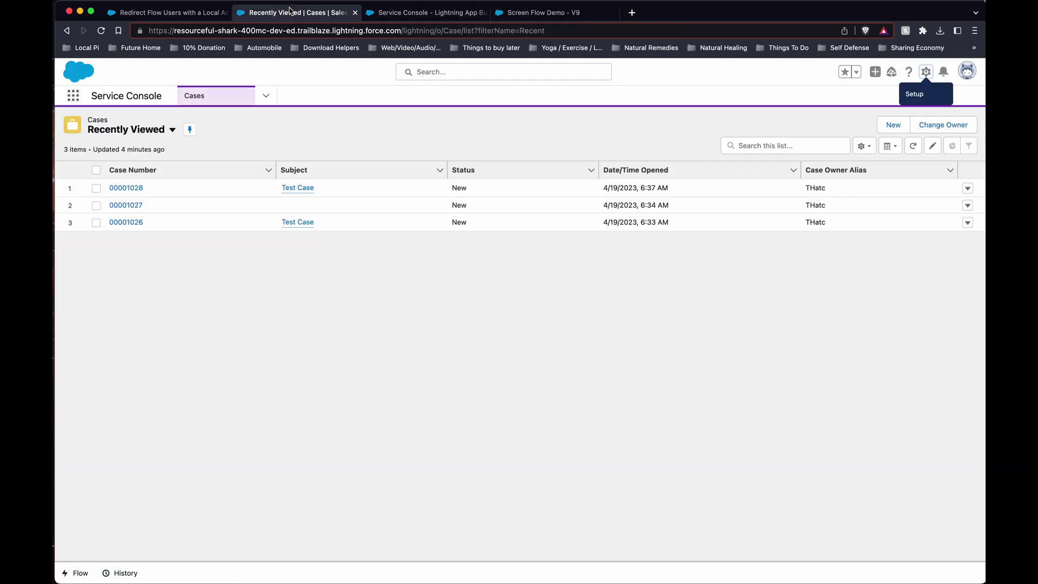
pyautogui.press('super+r')
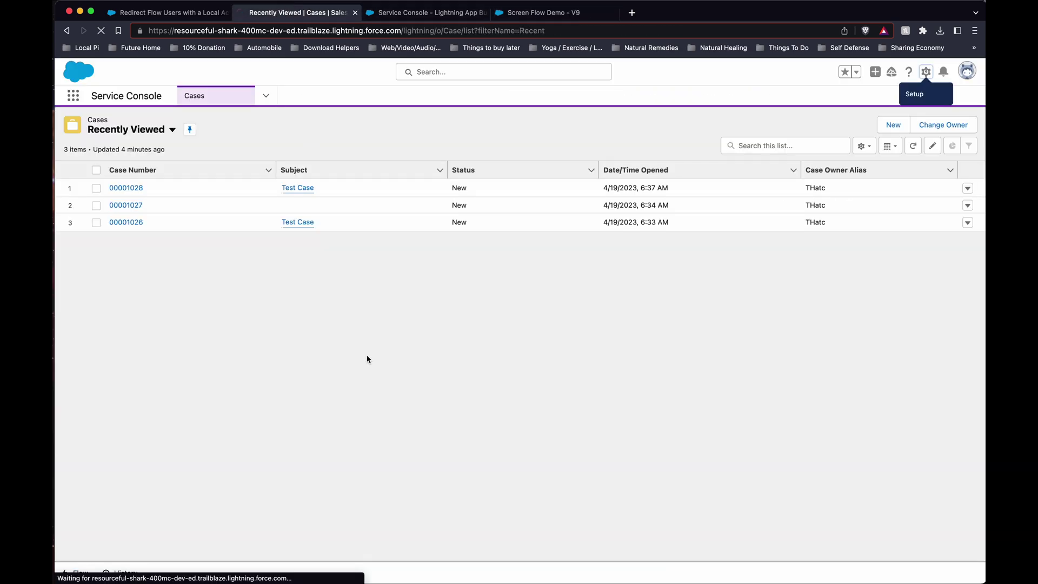
pyautogui.click(412, 16)
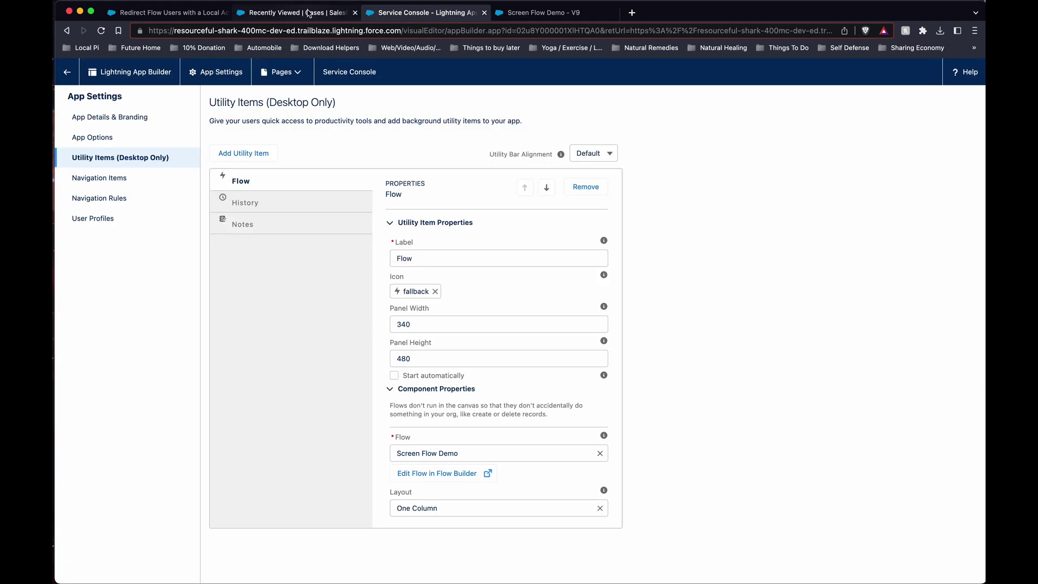
pyautogui.click(275, 13)
pyautogui.click(80, 573)
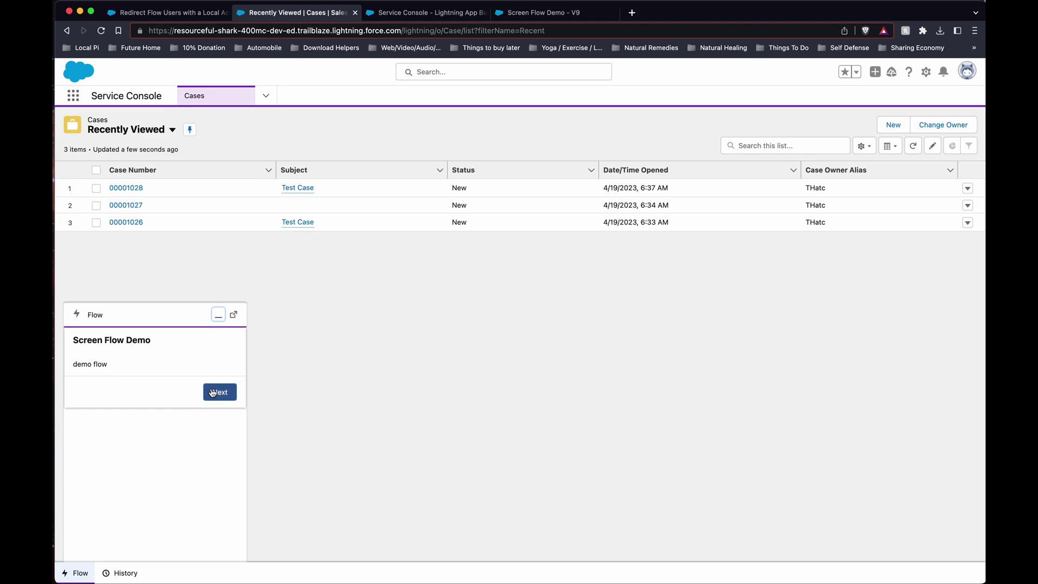
pyautogui.click(266, 96)
pyautogui.click(276, 146)
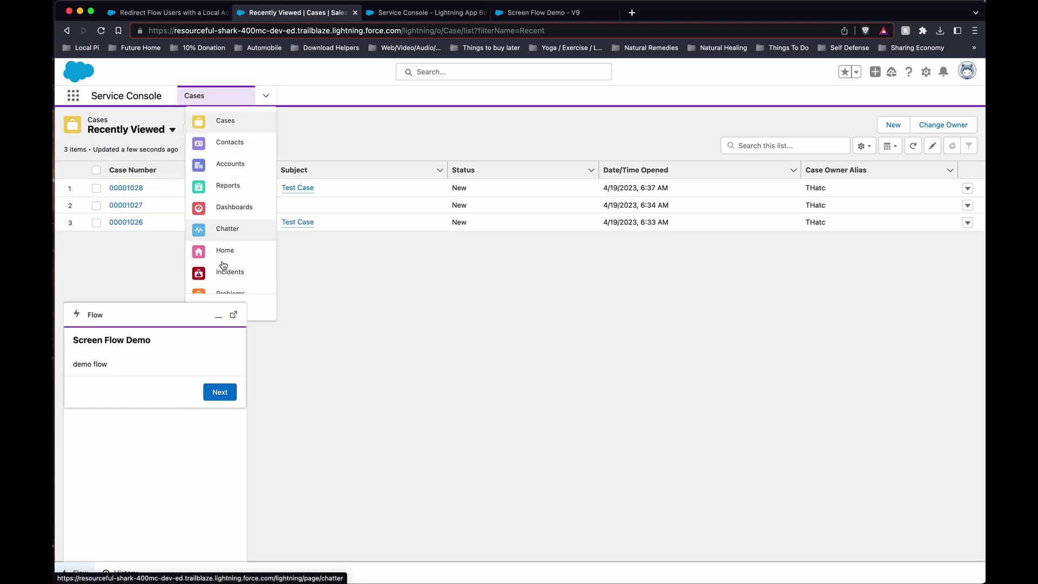
pyautogui.click(221, 393)
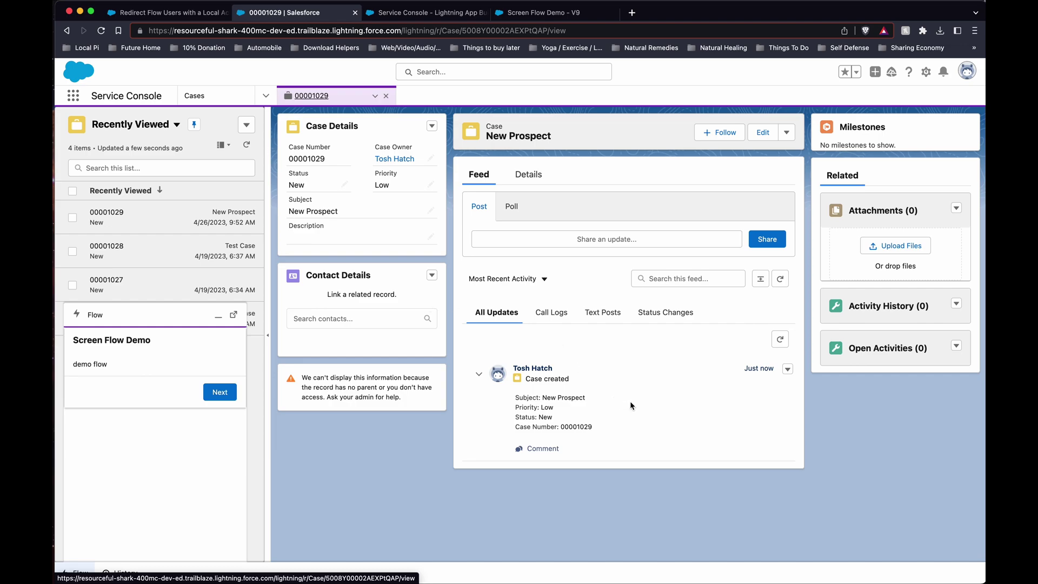
# Step: Close the case tab, open the Edge Communications account, and run Screen Flow Demo there
pyautogui.click(386, 98)
pyautogui.click(265, 95)
pyautogui.click(248, 163)
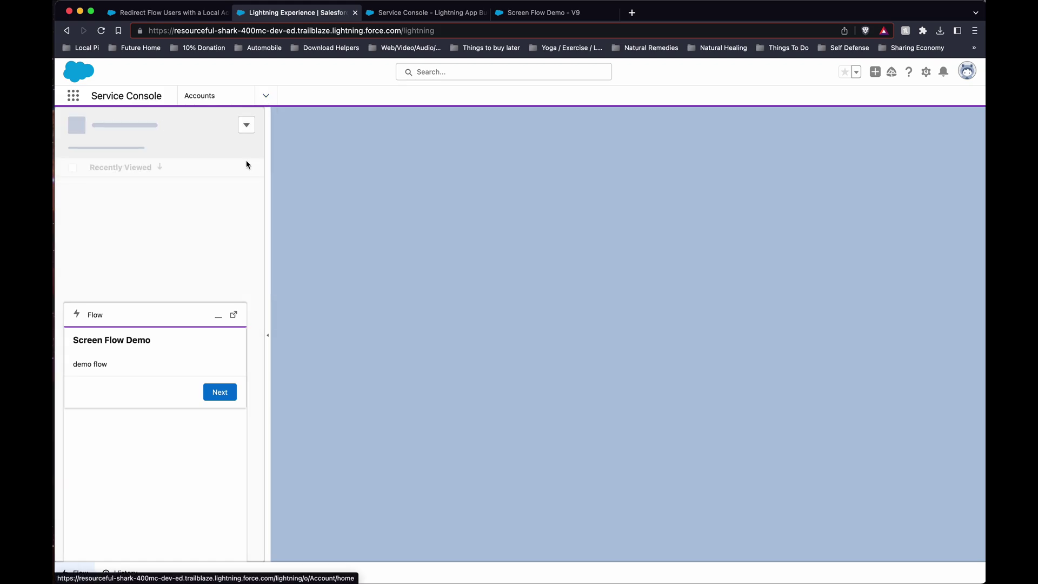
pyautogui.click(222, 316)
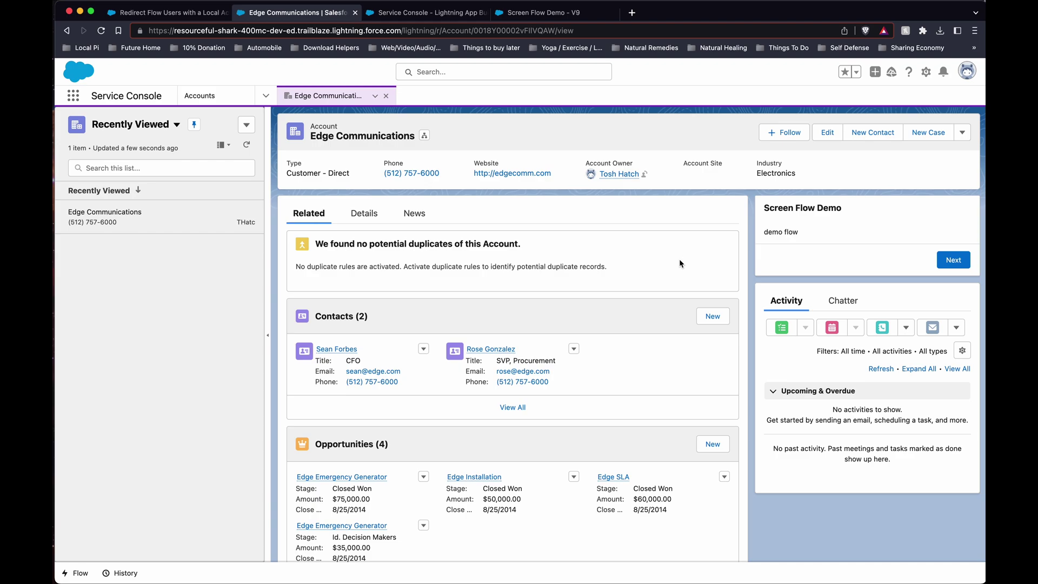
pyautogui.click(953, 260)
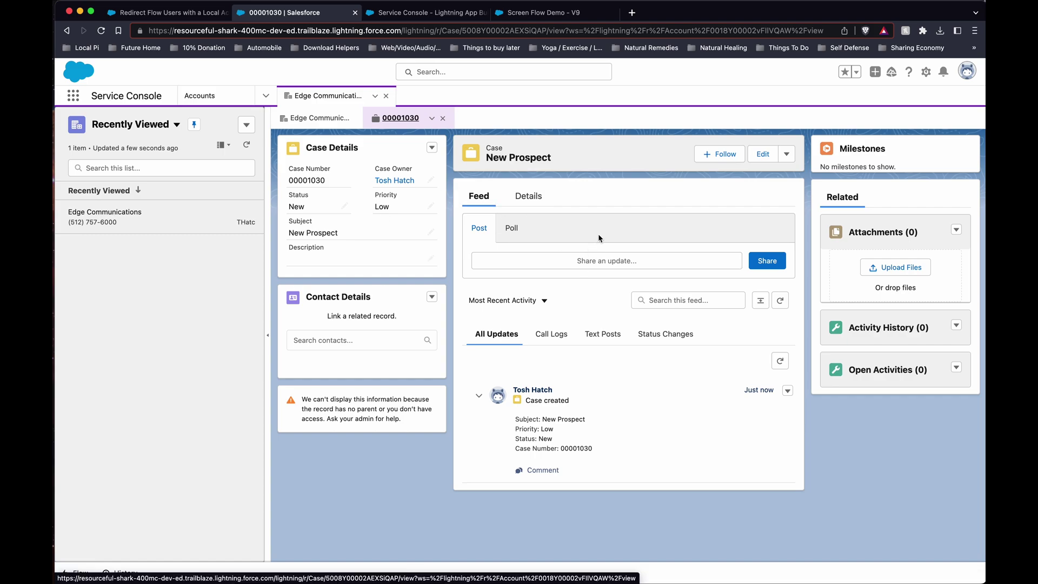
# Step: Return to the Screen Flow Demo V9 flow and open the Navigate to Record action's settings
pyautogui.click(543, 13)
pyautogui.doubleClick(689, 382)
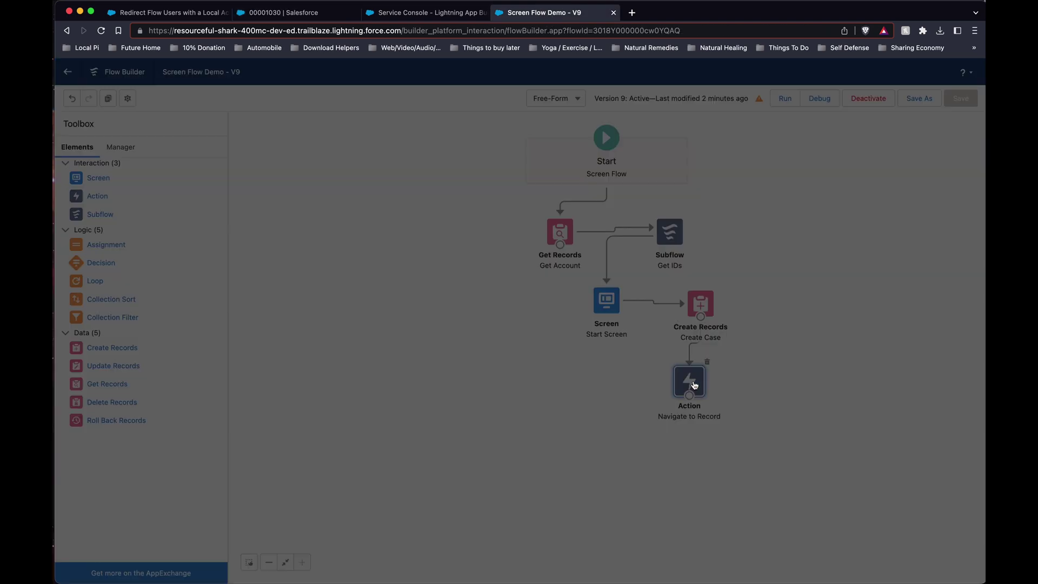